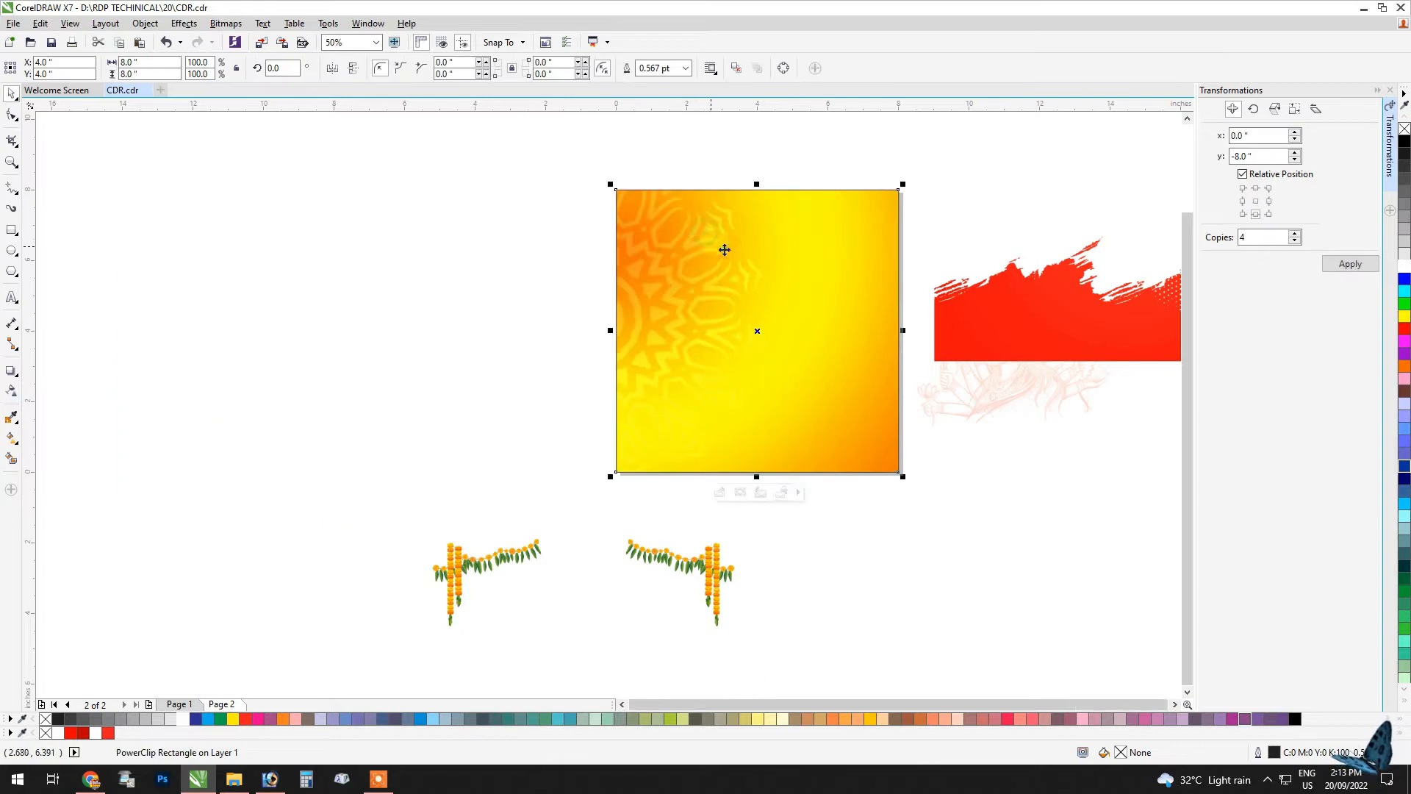
Step: Reposition the orange mandala background inside the square PowerClip frame and finish editing the contents
click(757, 493)
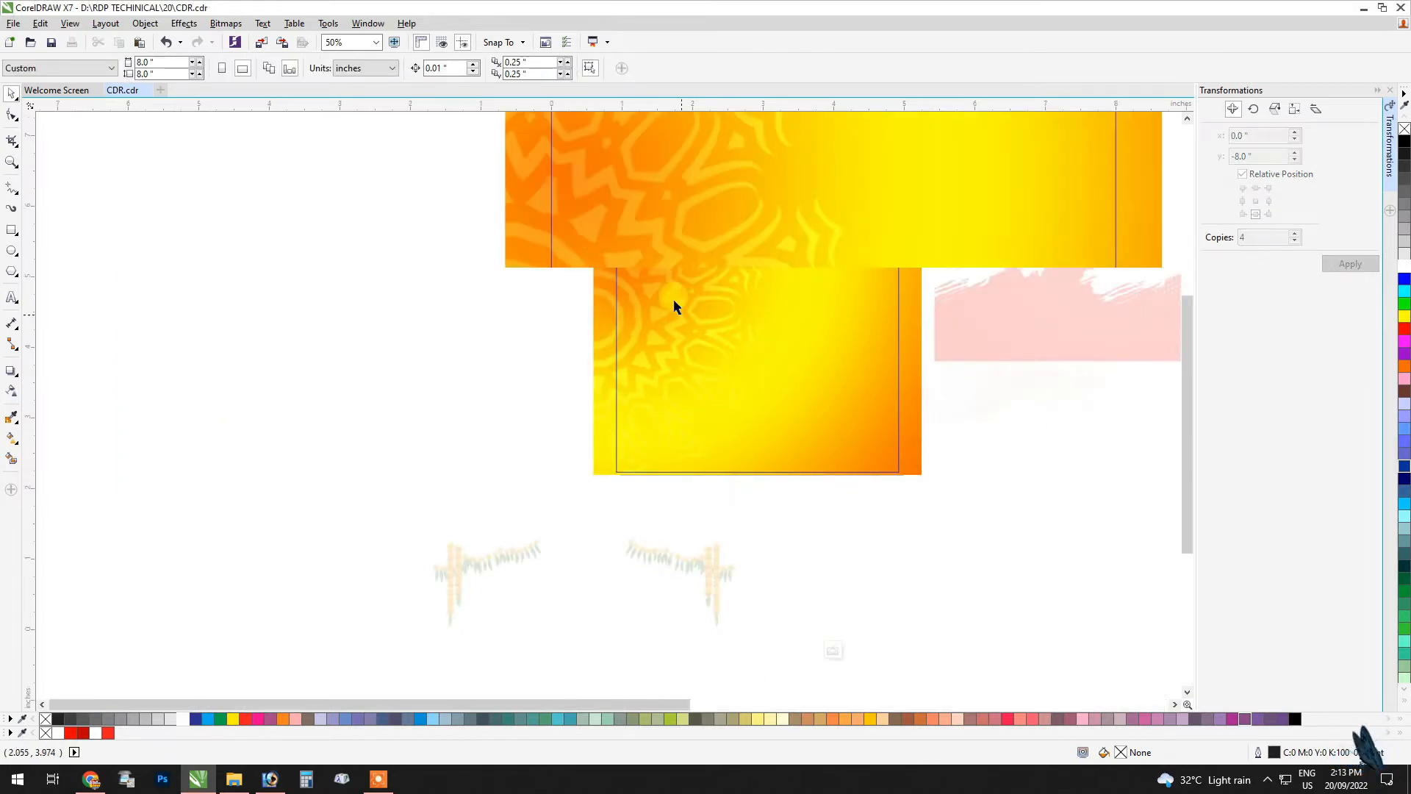
scroll(497, 296, down, 1)
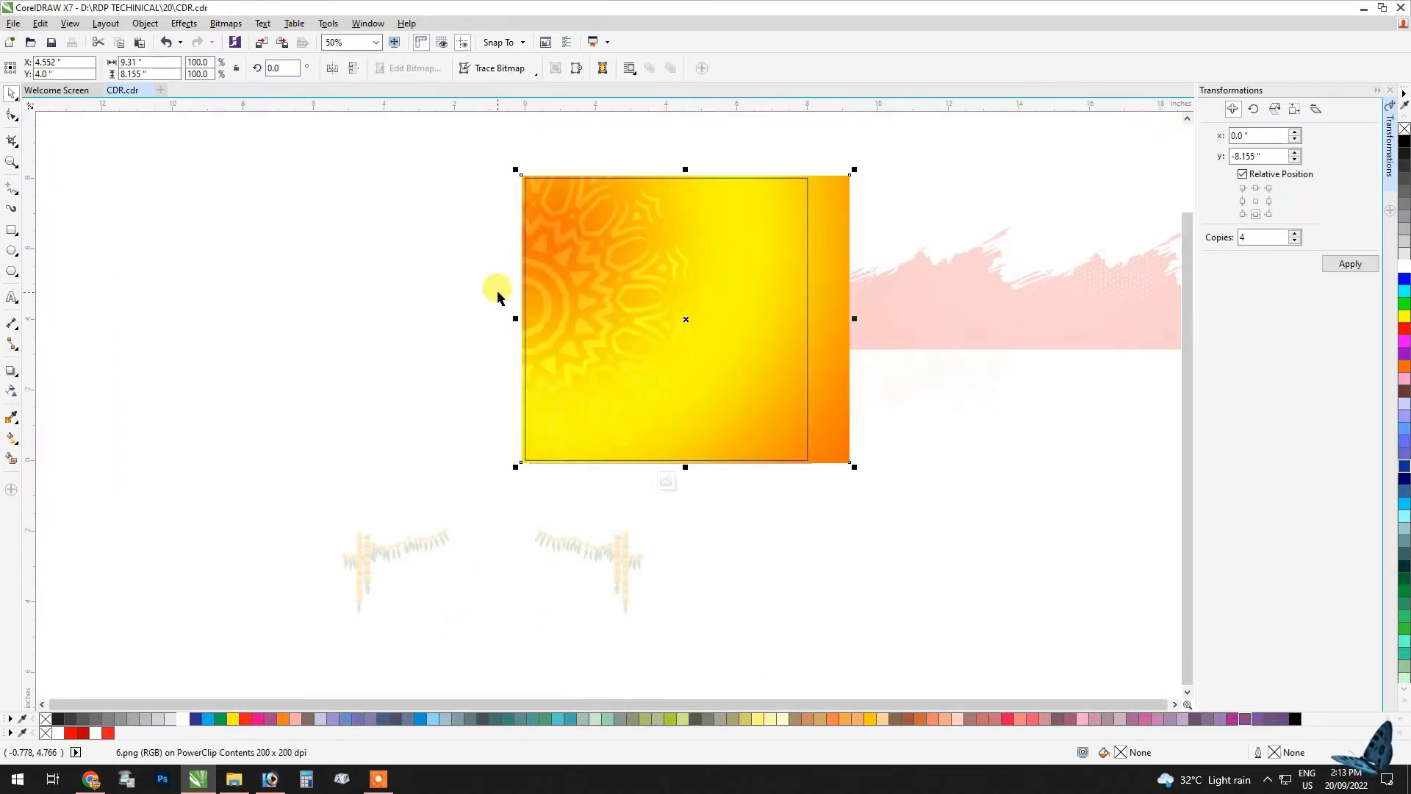
click(667, 481)
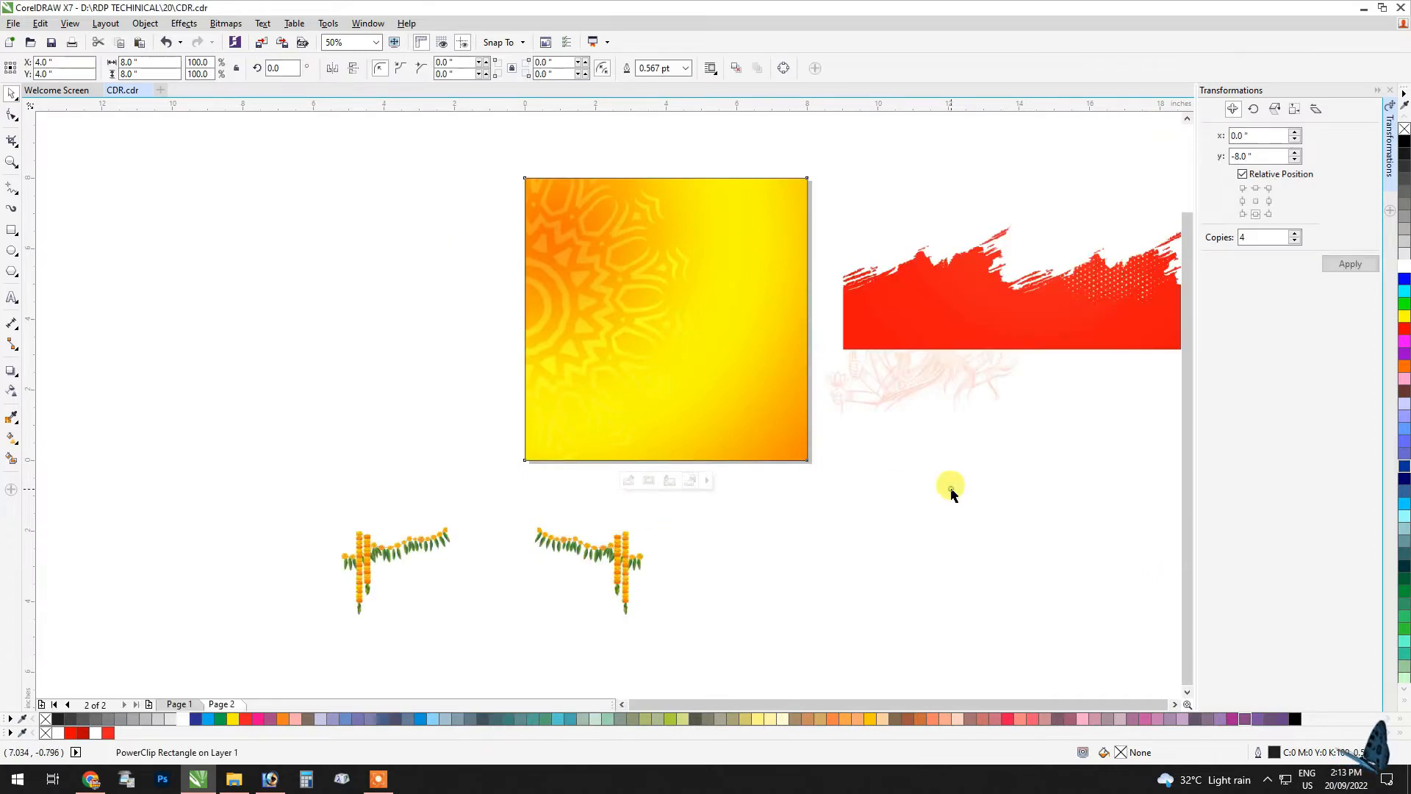
Step: PowerClip the red brush-stroke image inside the yellow square
right_click(996, 304)
click(1048, 313)
click(665, 325)
click(519, 332)
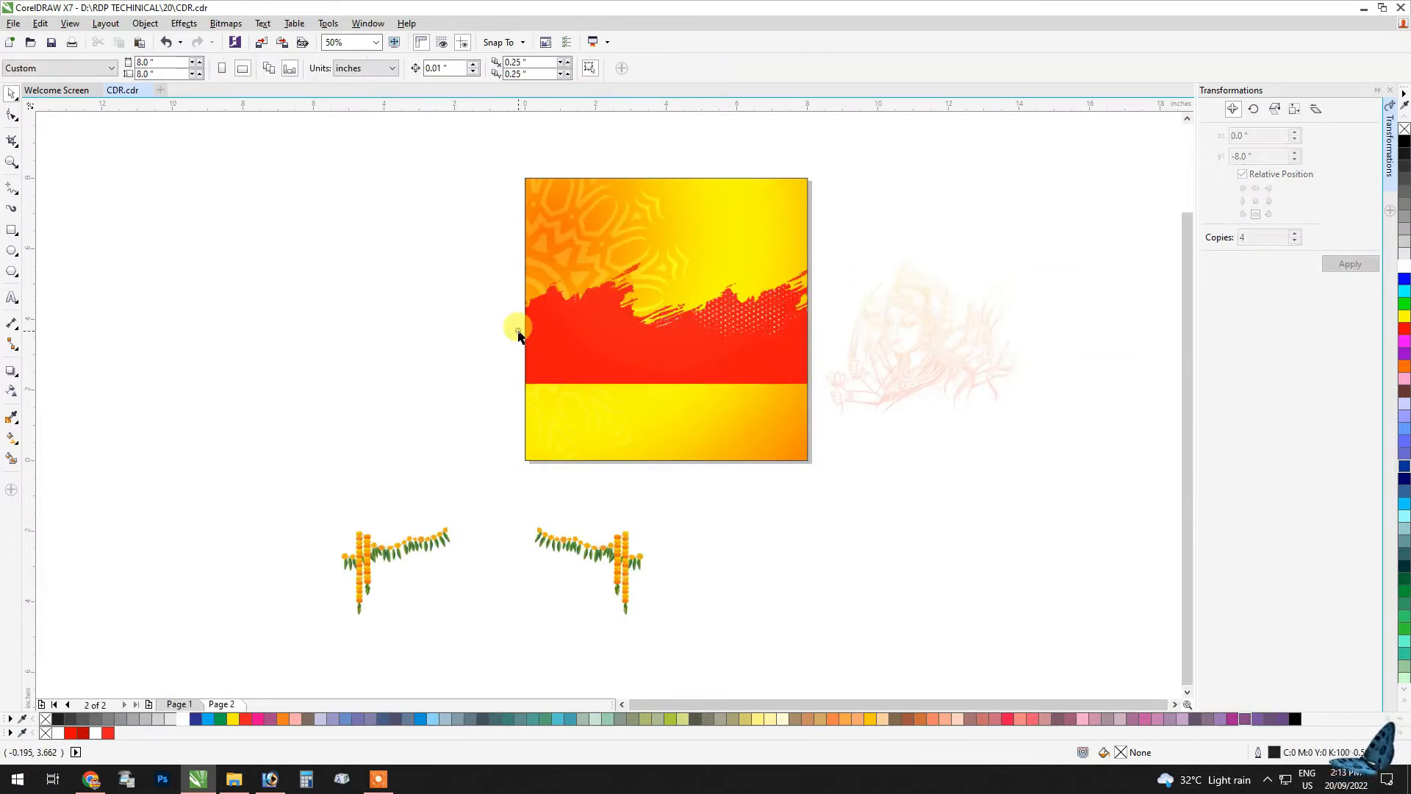
Step: Move the red brush stroke inside the frame down to the square's bottom and left edges, and finish editing
ctrl+click(563, 338)
scroll(548, 331, up, 1)
drag(505, 298, 593, 460)
drag(560, 471, 564, 471)
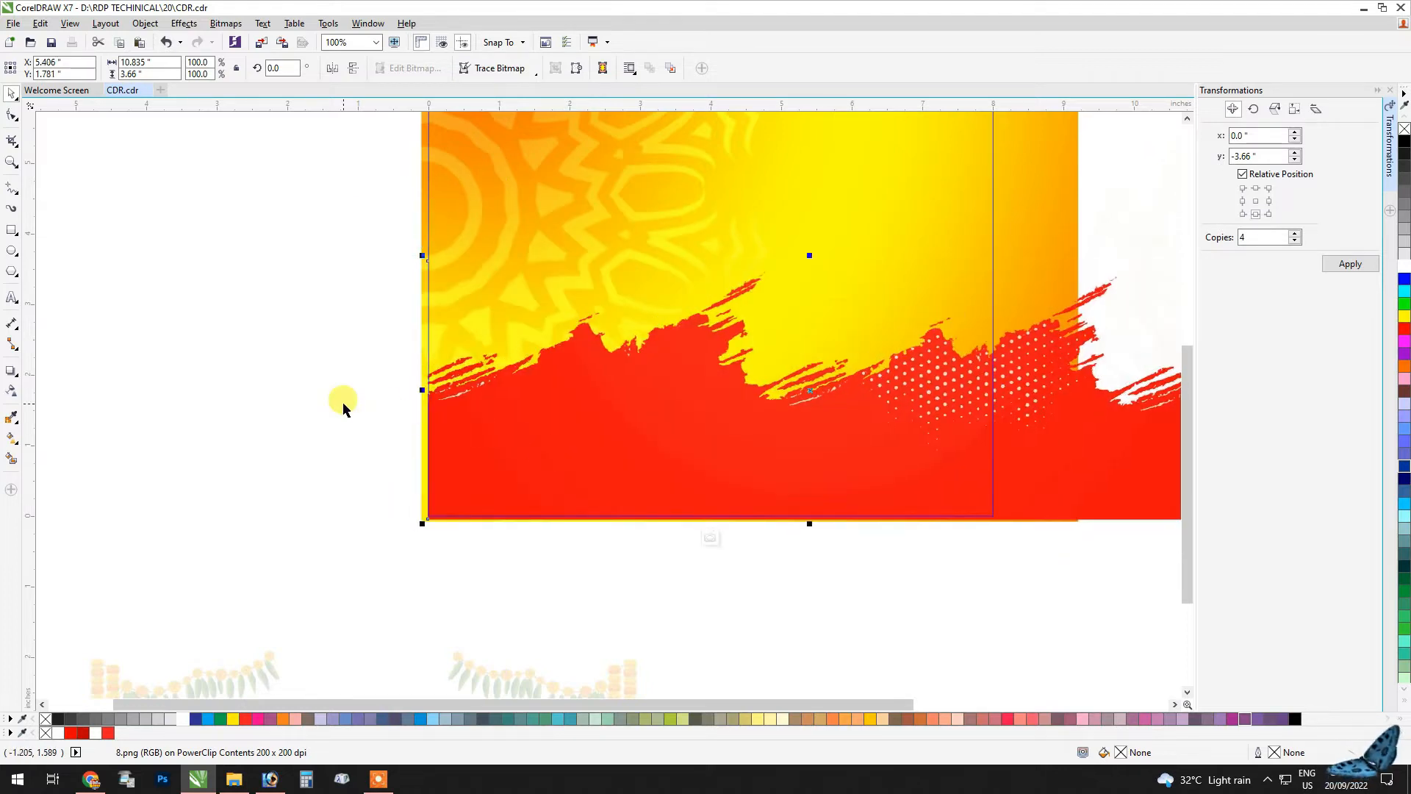
click(320, 393)
scroll(852, 601, down, 2)
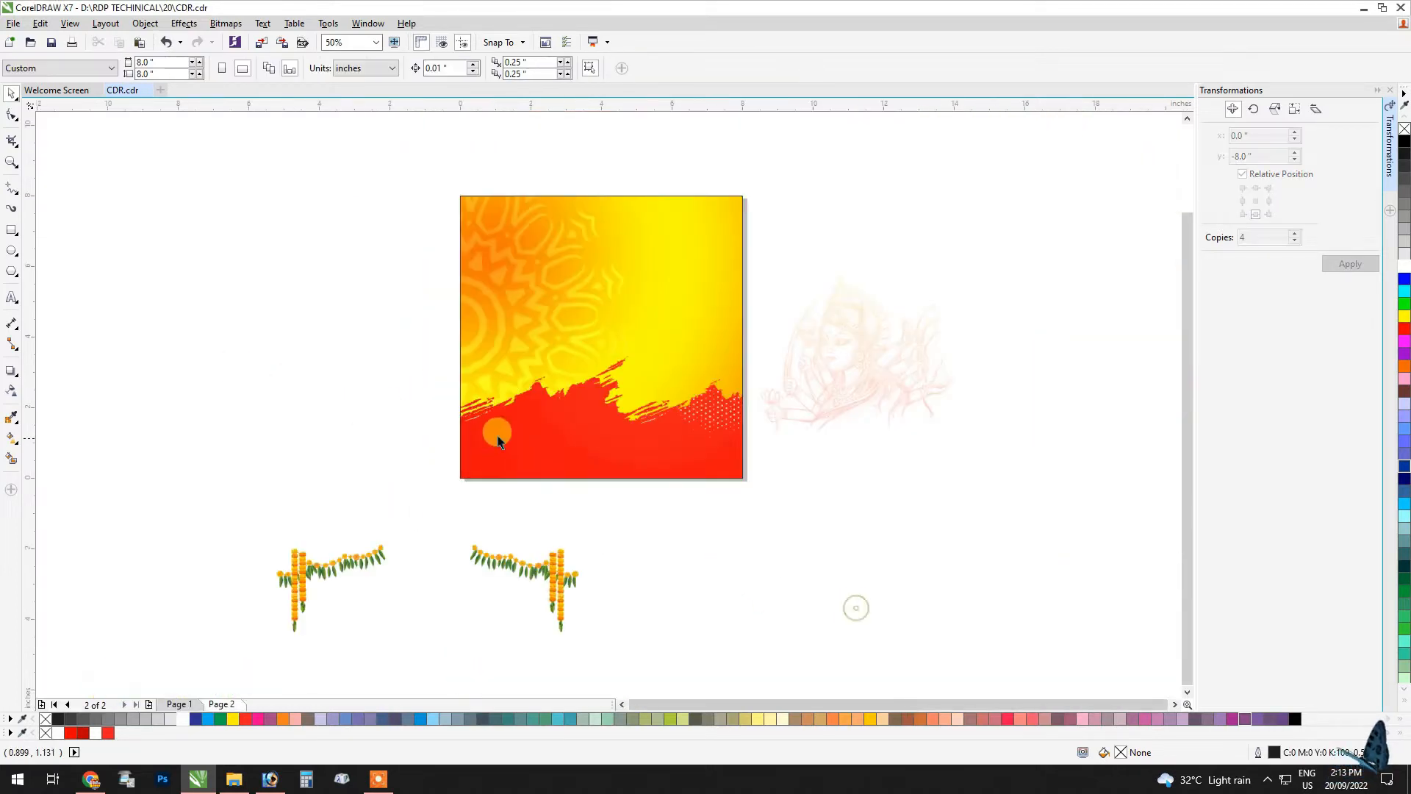
click(877, 414)
right_click(883, 329)
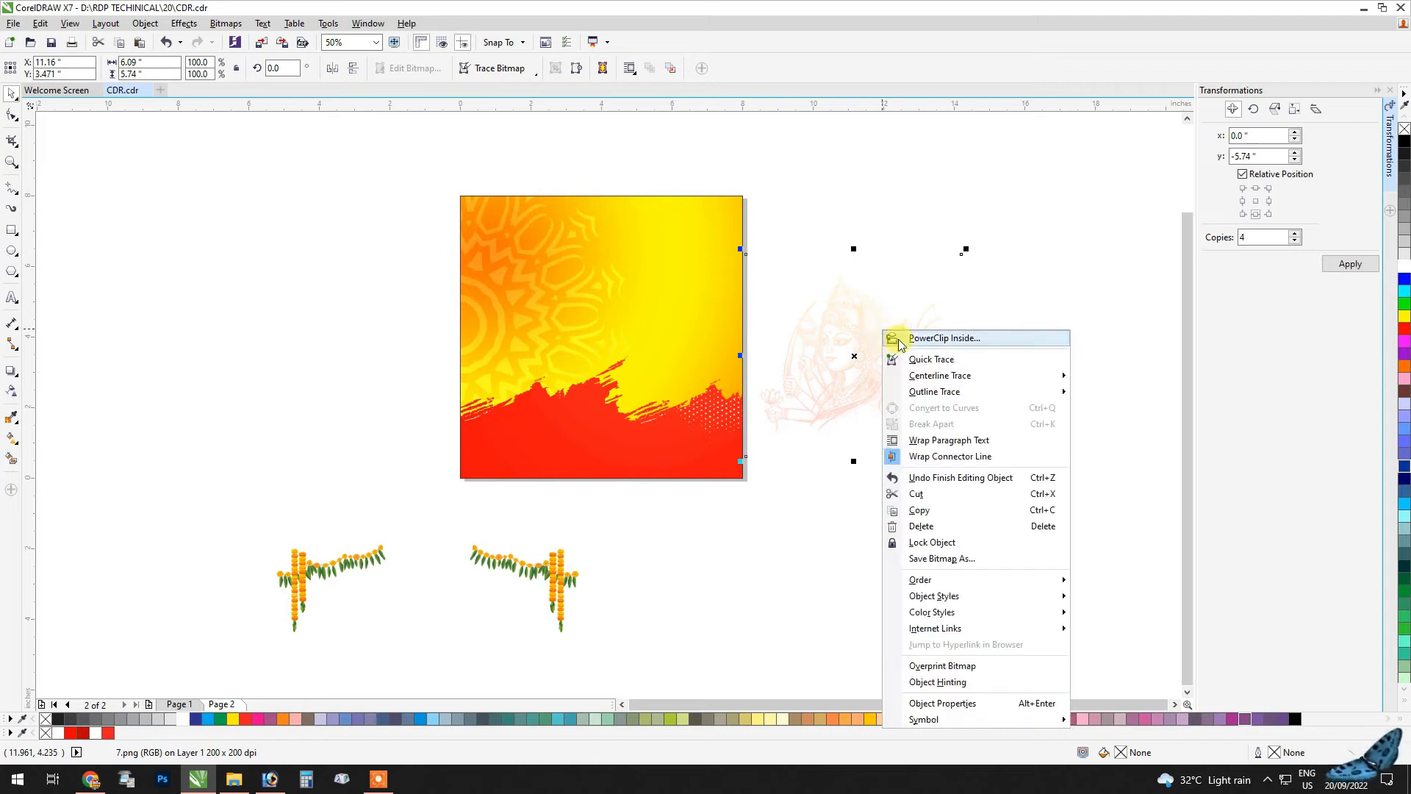
click(893, 335)
click(881, 341)
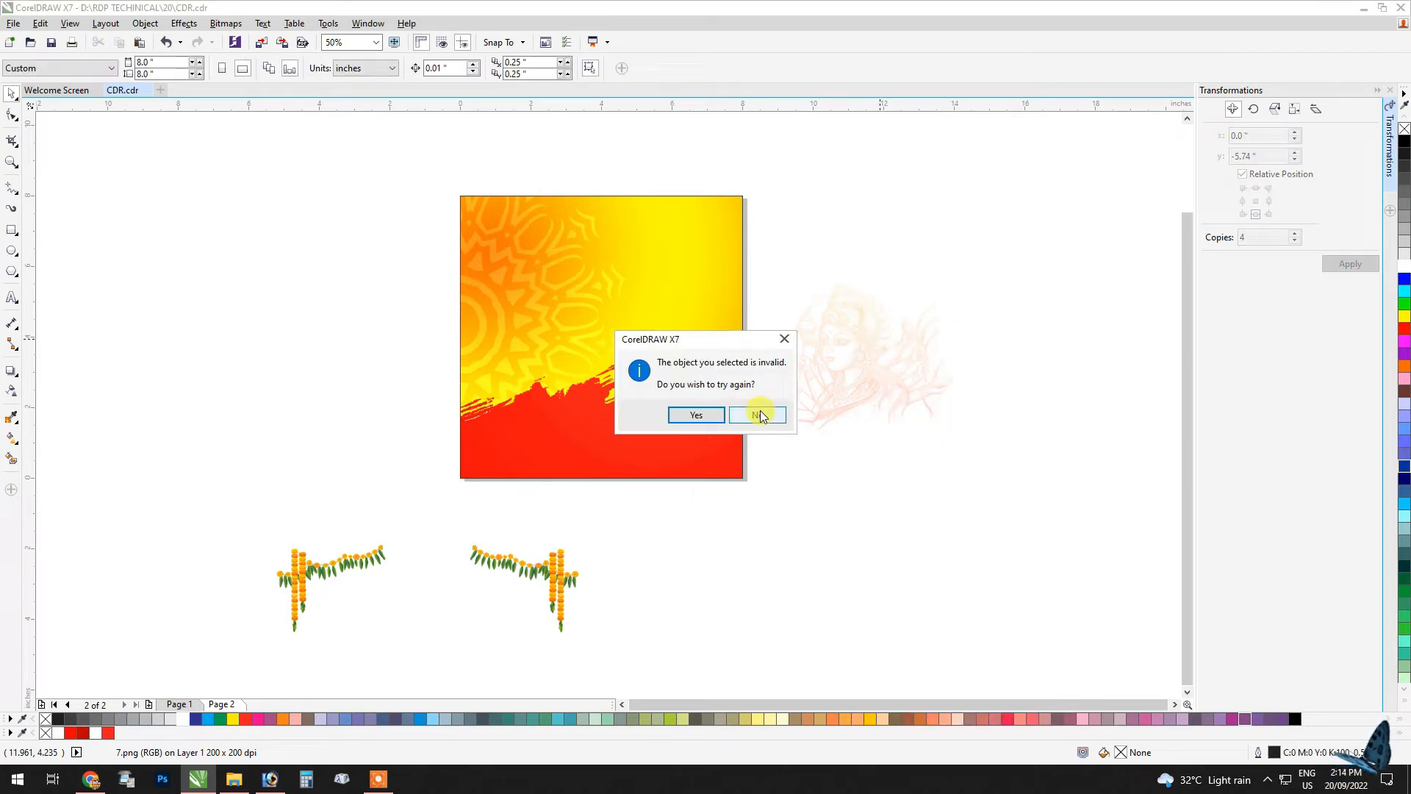
click(784, 413)
Step: PowerClip the marigold garland image inside the square
right_click(646, 180)
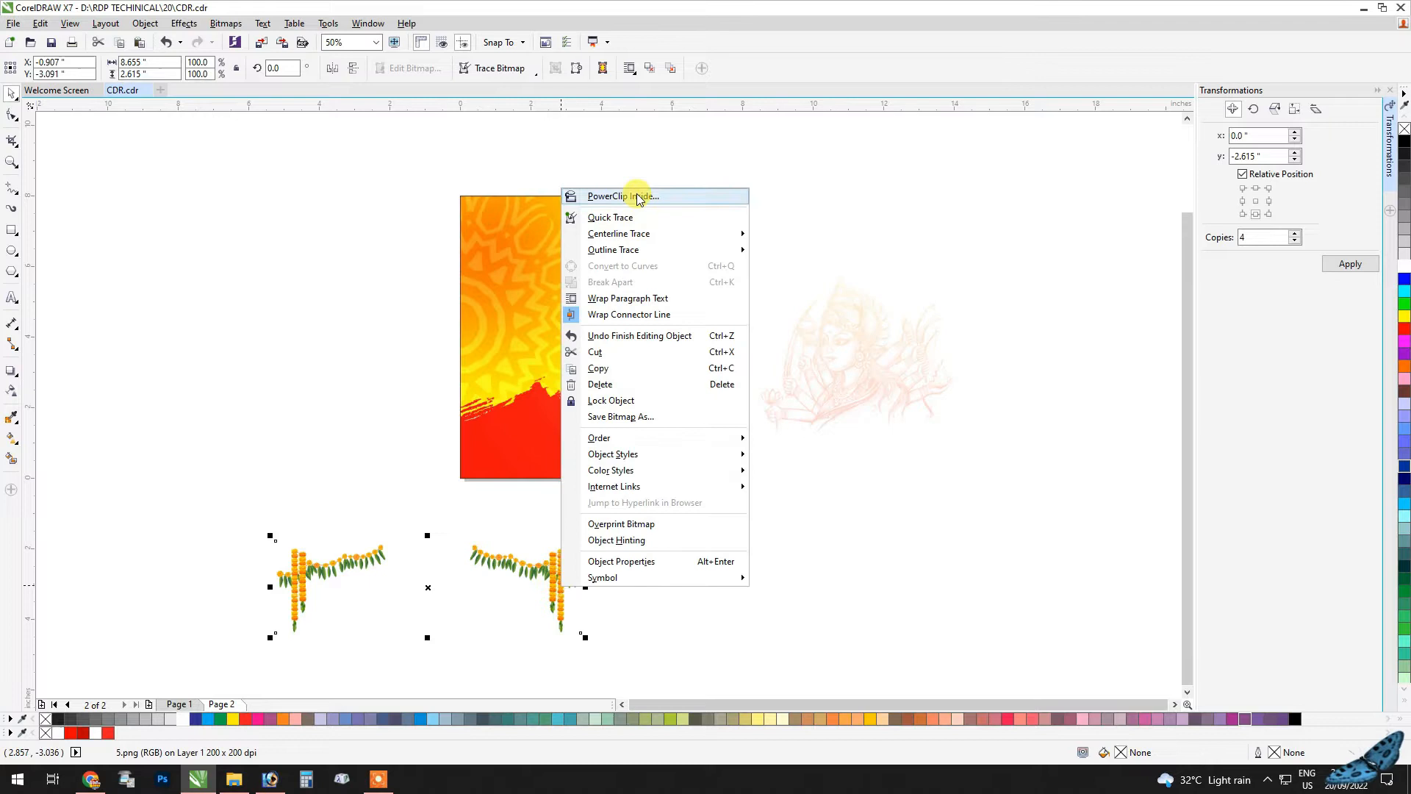
click(640, 192)
click(620, 241)
Step: Position the garlands along the square's top edge so they hang from both upper corners, and finish editing the frame
double_click(632, 263)
drag(425, 366, 422, 163)
drag(337, 161, 338, 150)
drag(824, 209, 832, 200)
ctrl+click(193, 268)
click(183, 212)
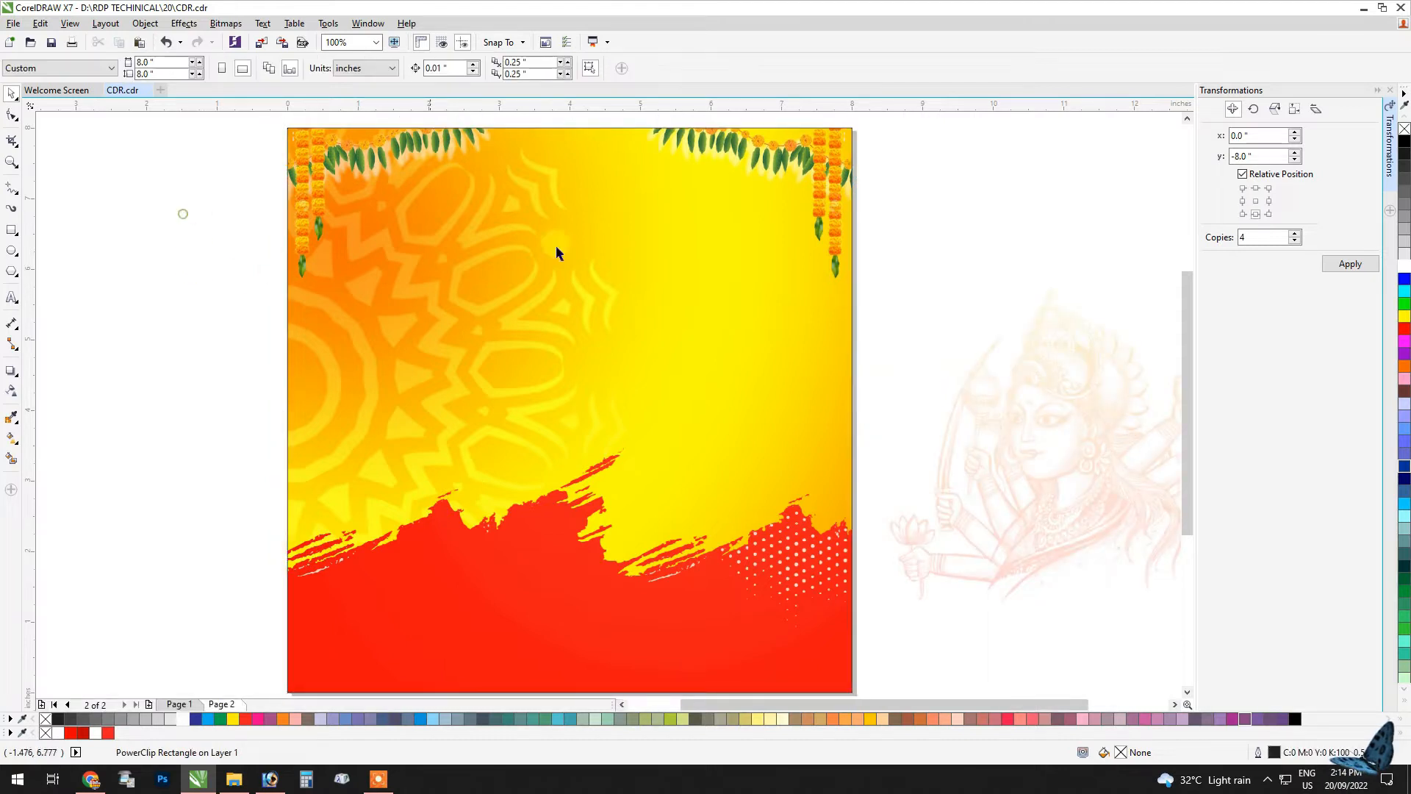
Step: Import images 1, 2, 3, 4, 9, 10 and 11 from the Subscribe folder
scroll(653, 280, down, 1)
click(883, 342)
right_click(354, 276)
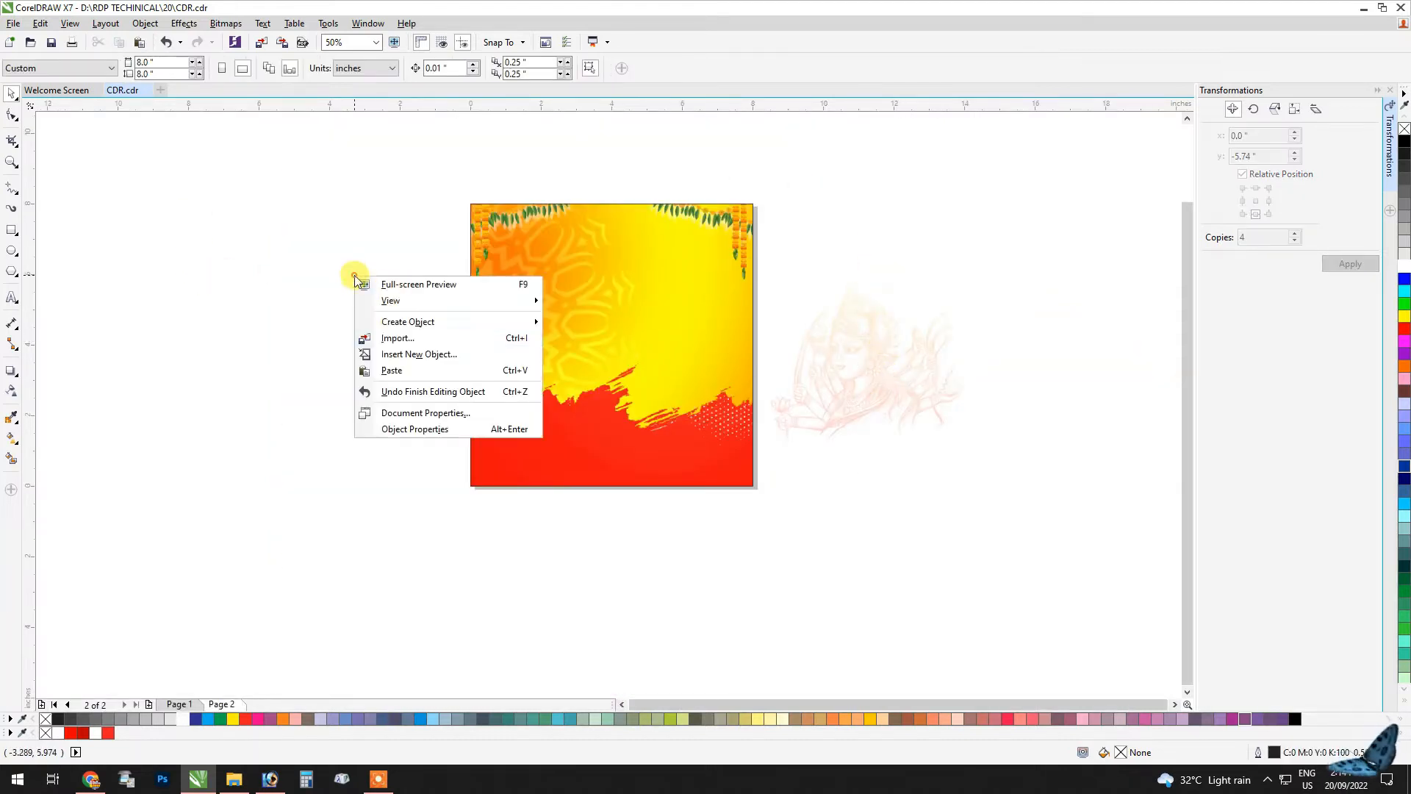
click(391, 337)
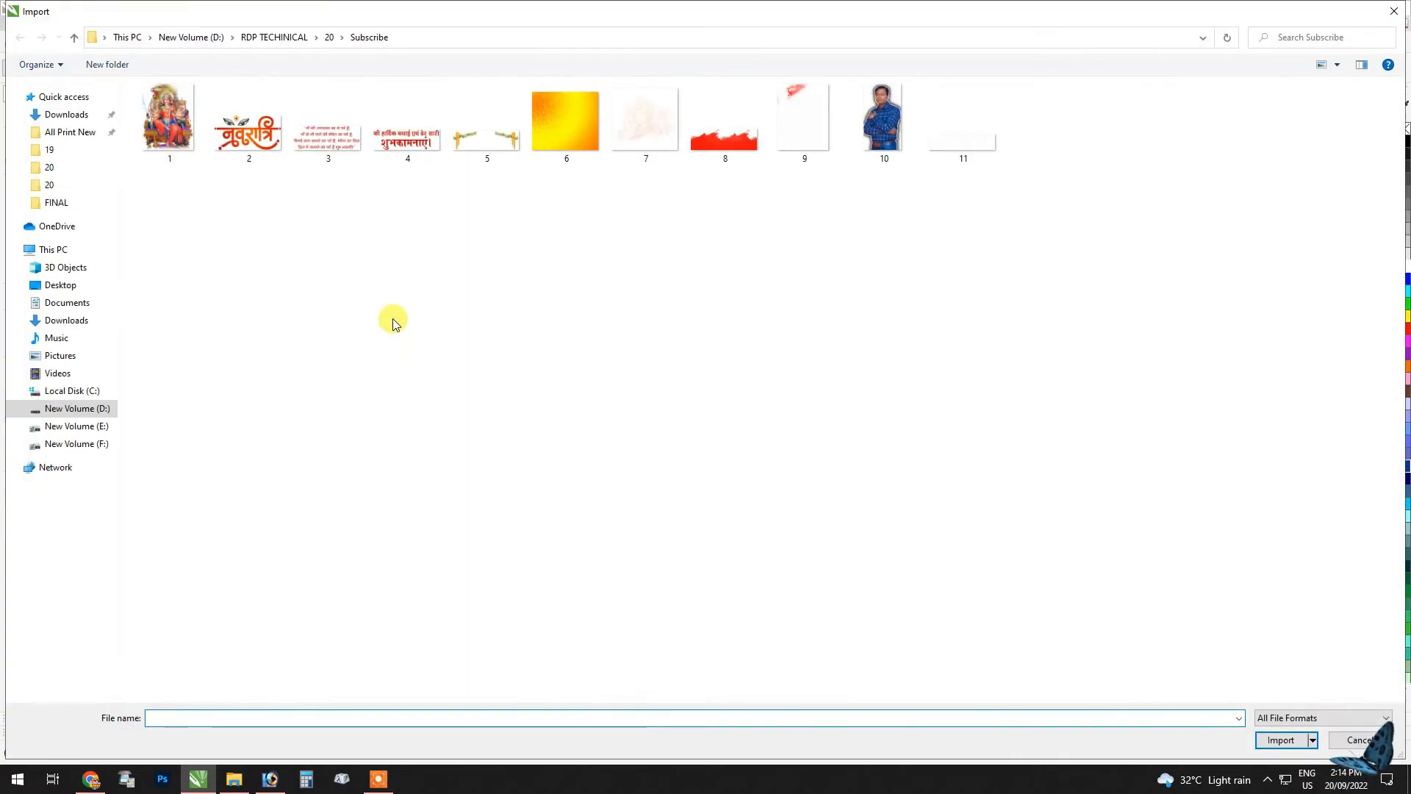
click(188, 139)
ctrl+click(250, 129)
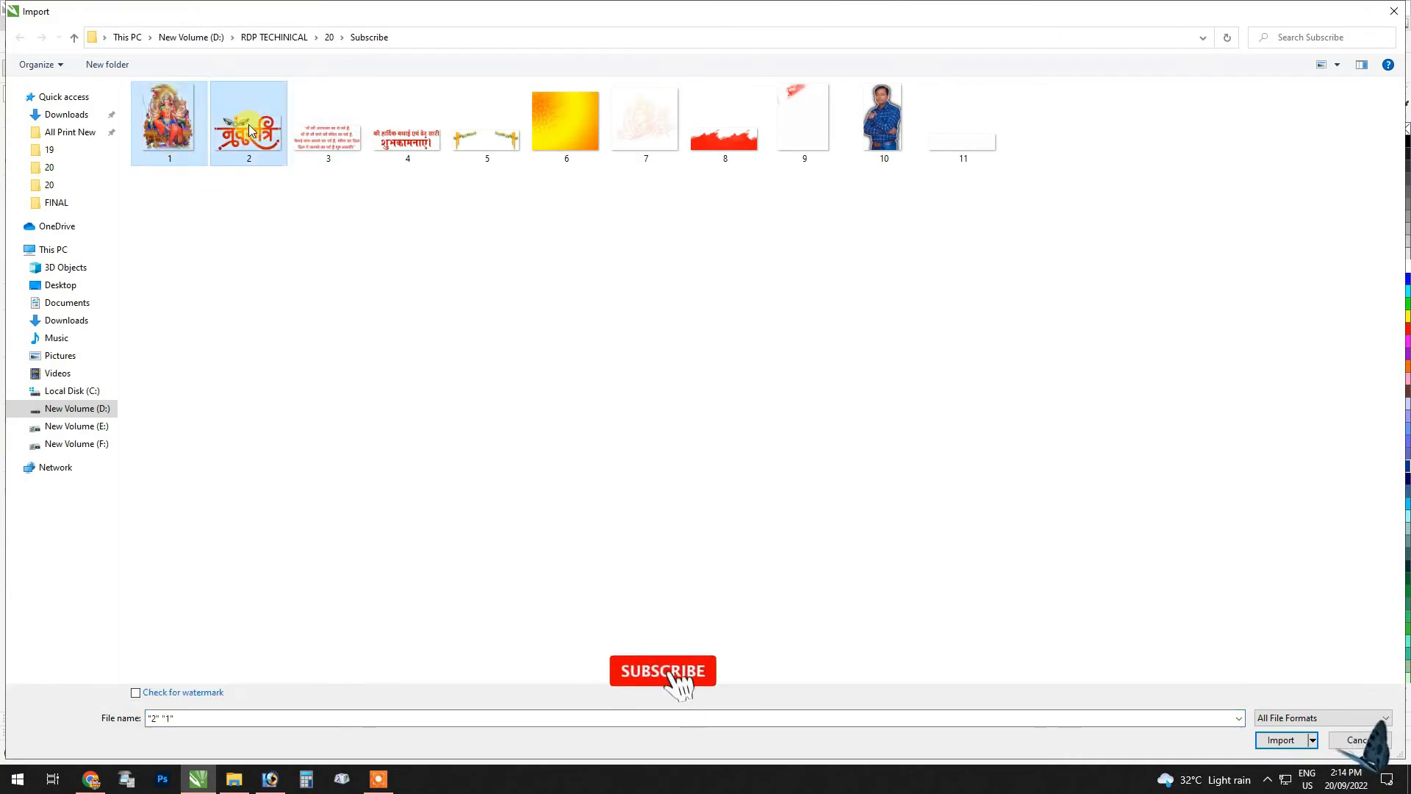
ctrl+click(331, 132)
ctrl+click(413, 147)
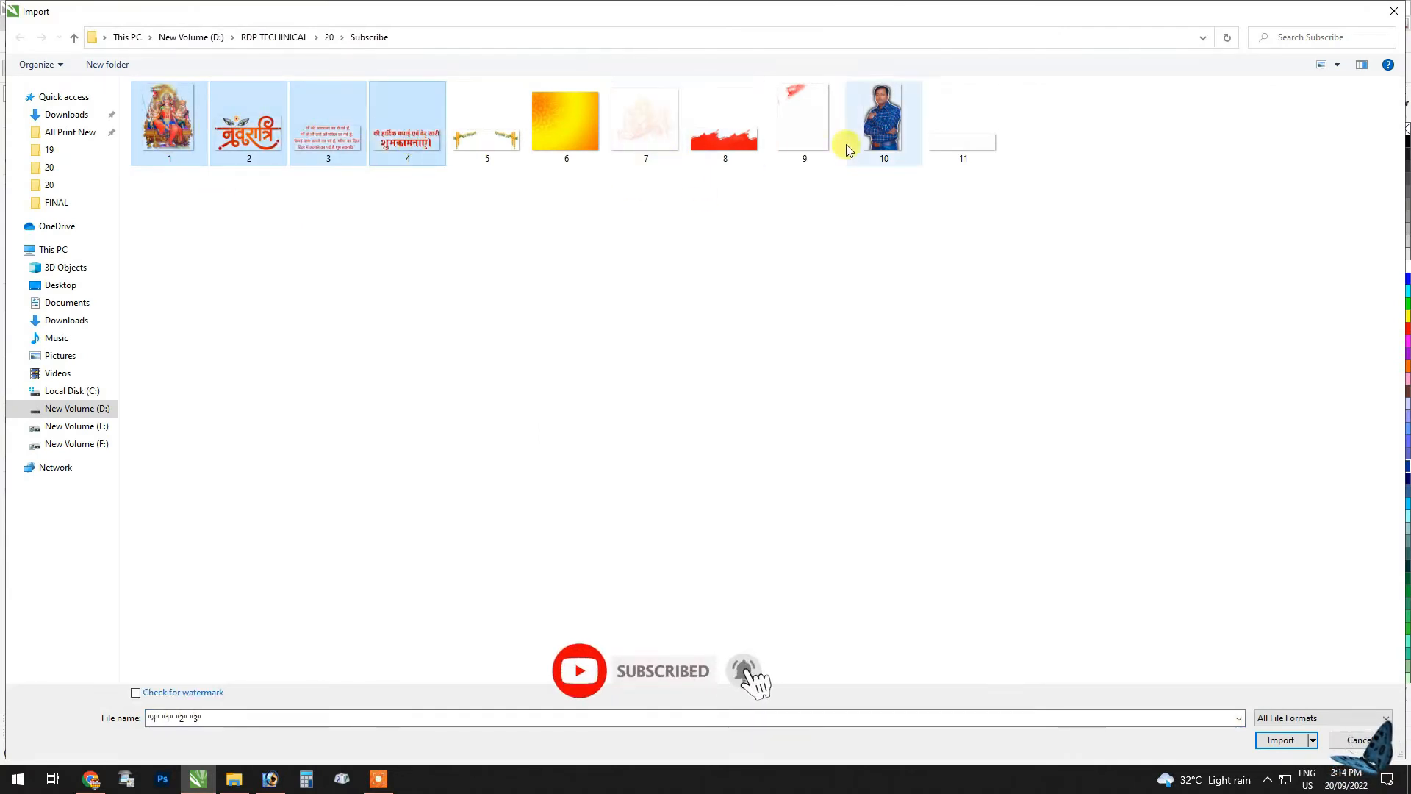
ctrl+click(899, 125)
ctrl+click(951, 141)
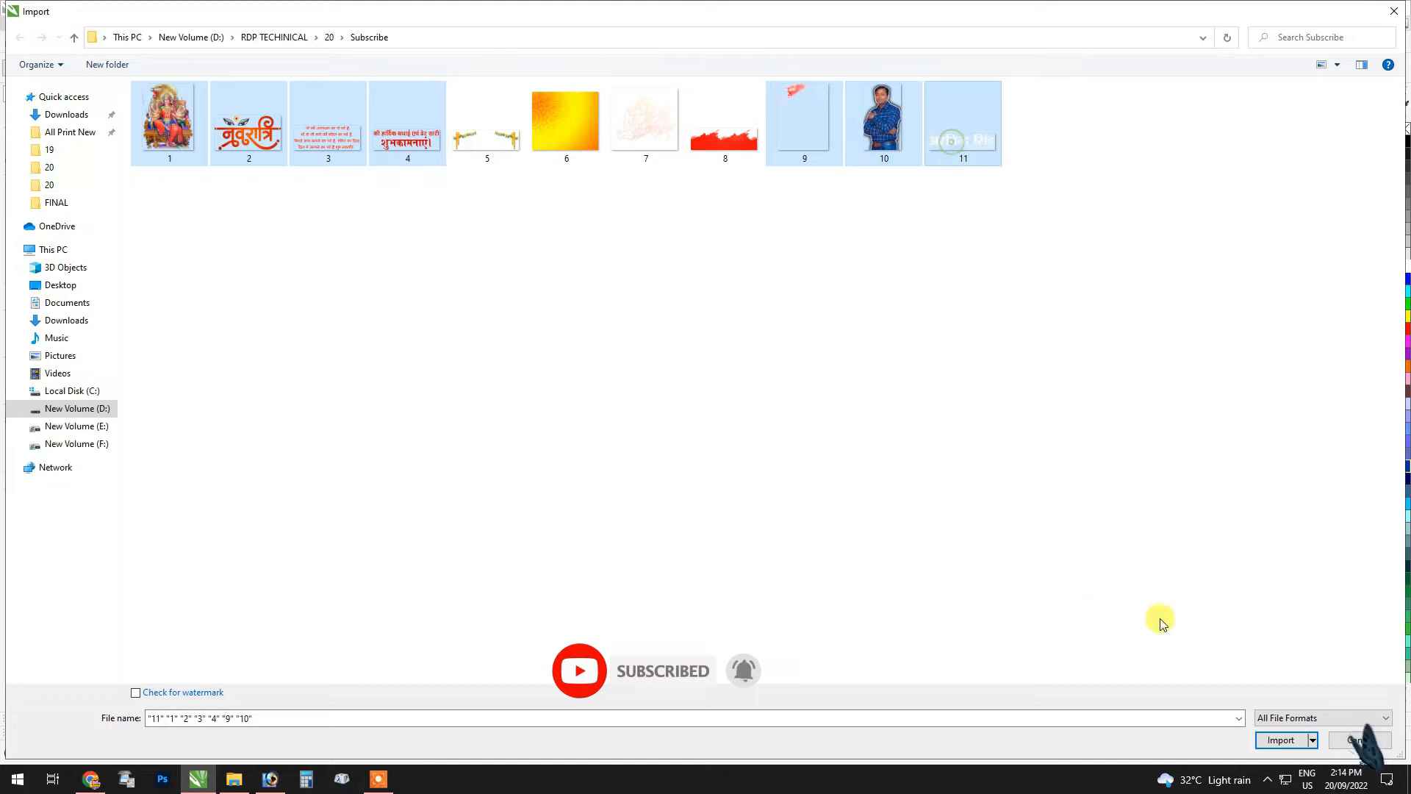
click(1280, 741)
Step: Place the seven imported images one above the other in the empty area left of the square
click(142, 528)
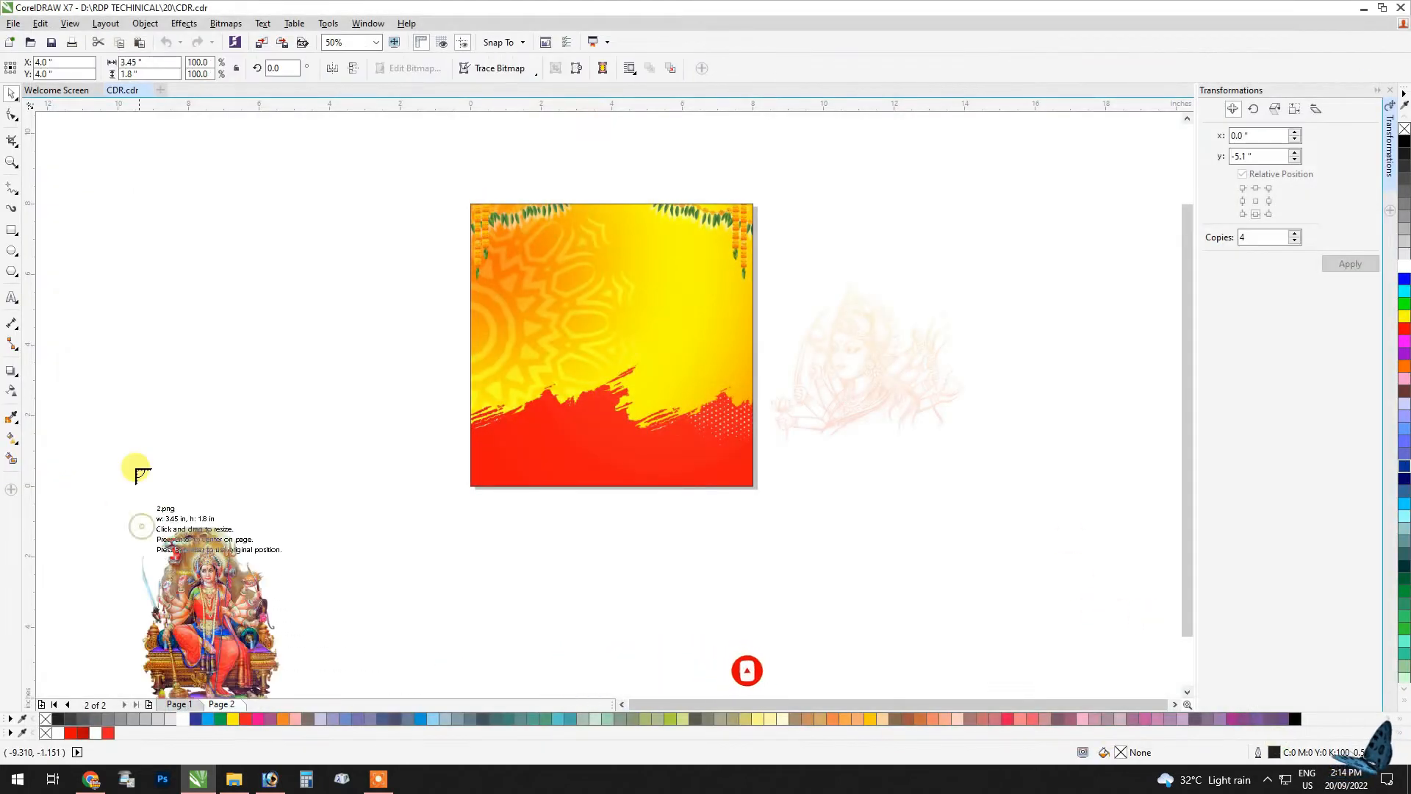
click(136, 464)
click(138, 421)
click(140, 388)
click(136, 354)
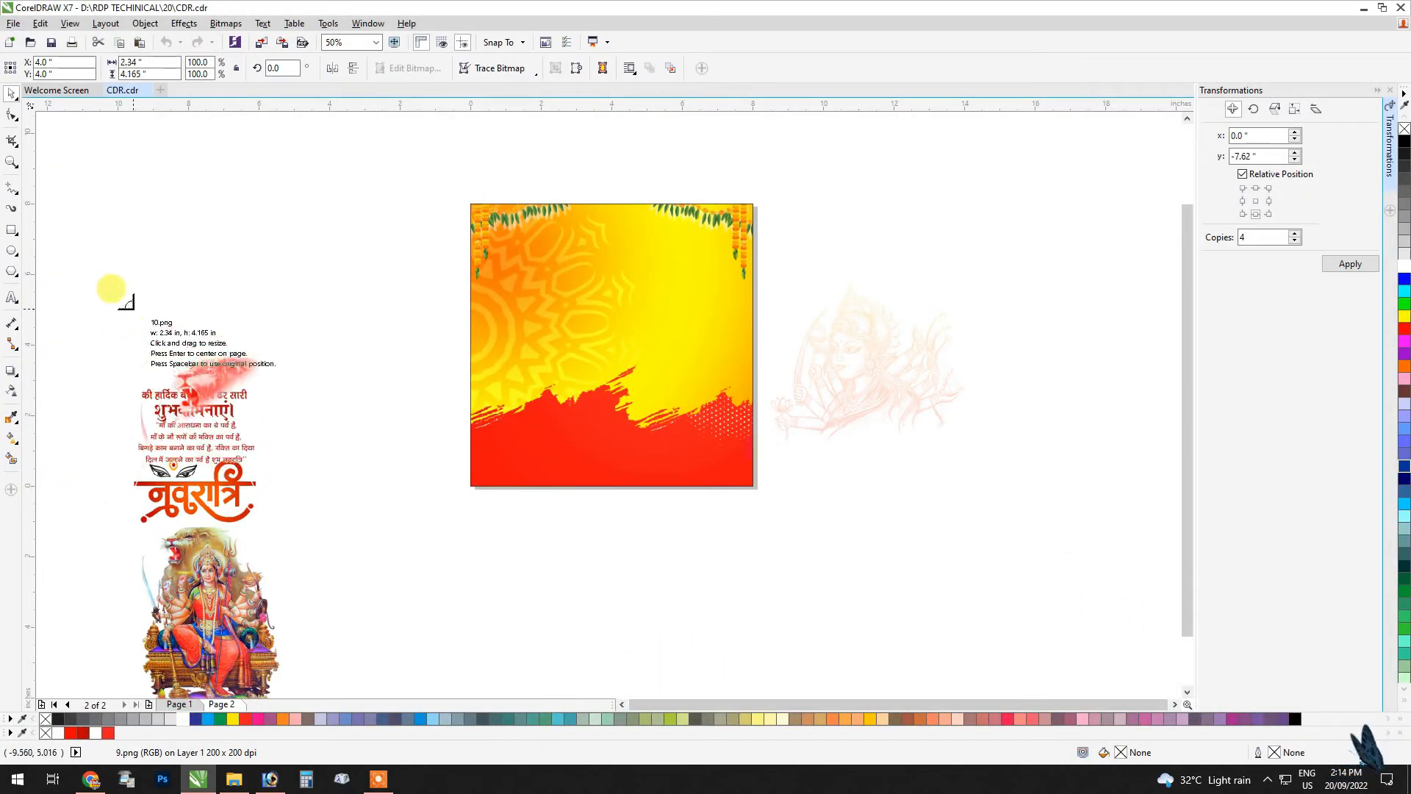
click(133, 309)
click(129, 253)
Step: Spread the imported images apart, moving the portrait up, the goddess picture aside and the red lion below the square
drag(165, 368, 199, 202)
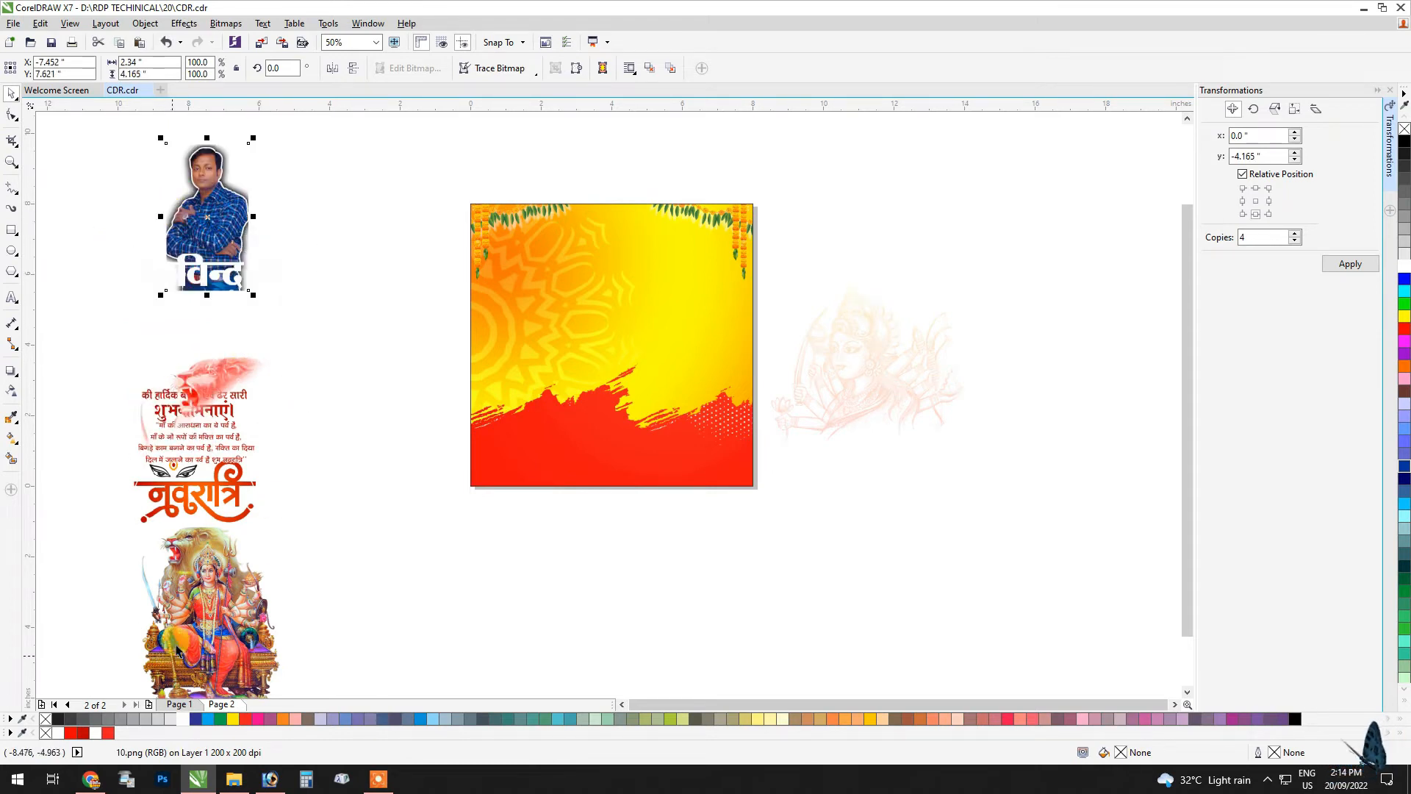
drag(177, 651, 346, 609)
drag(197, 517, 622, 336)
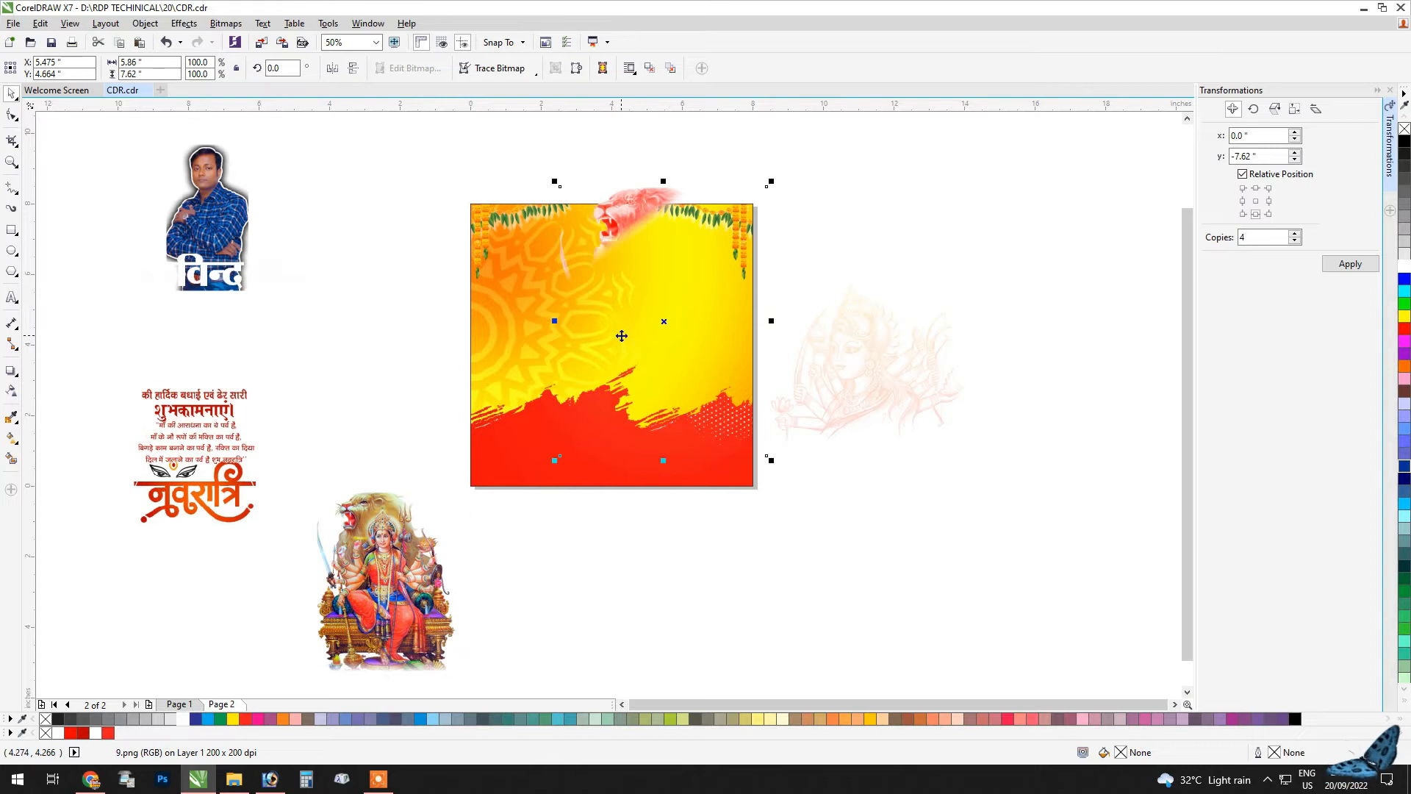
drag(611, 216, 705, 546)
Step: Place the नवरात्रि title on the square's right half, with the two-line greeting text directly beneath it
drag(176, 513, 671, 289)
scroll(676, 275, up, 1)
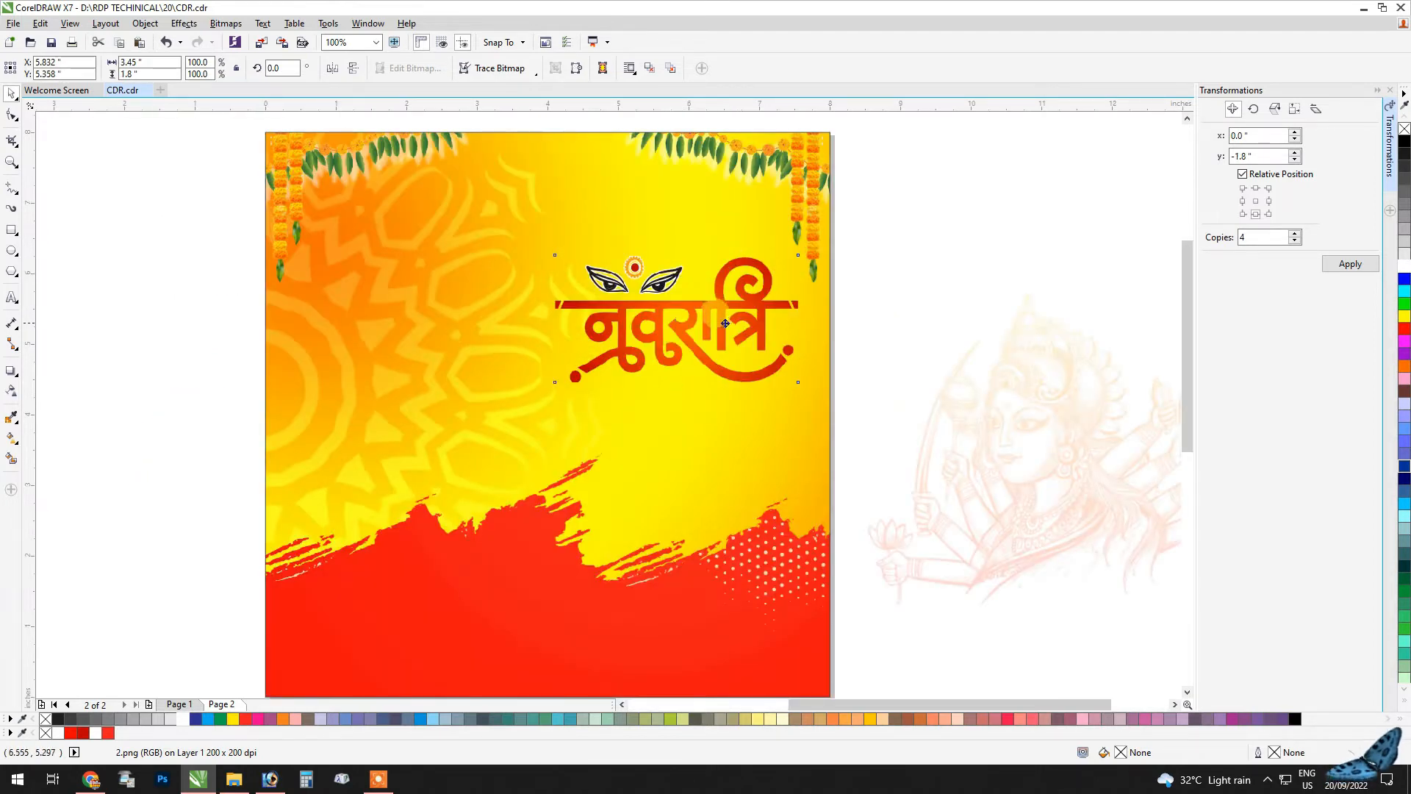
scroll(707, 344, down, 1)
drag(235, 431, 714, 470)
scroll(724, 276, up, 1)
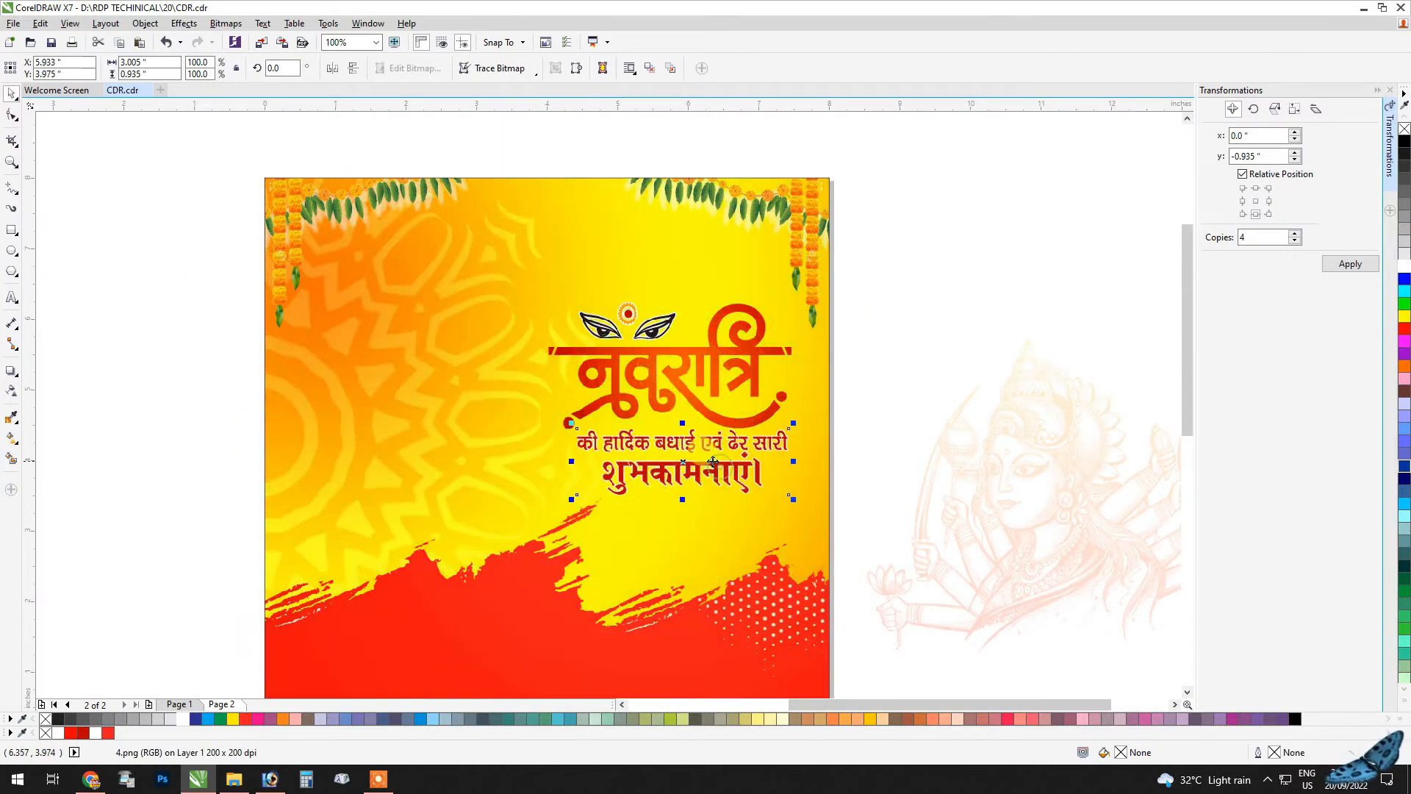
Step: Place the four-line verse above the नवरात्रि title, just under the right garland
scroll(703, 449, down, 1)
drag(235, 539, 728, 378)
scroll(711, 356, up, 2)
shift+click(727, 504)
scroll(612, 367, down, 1)
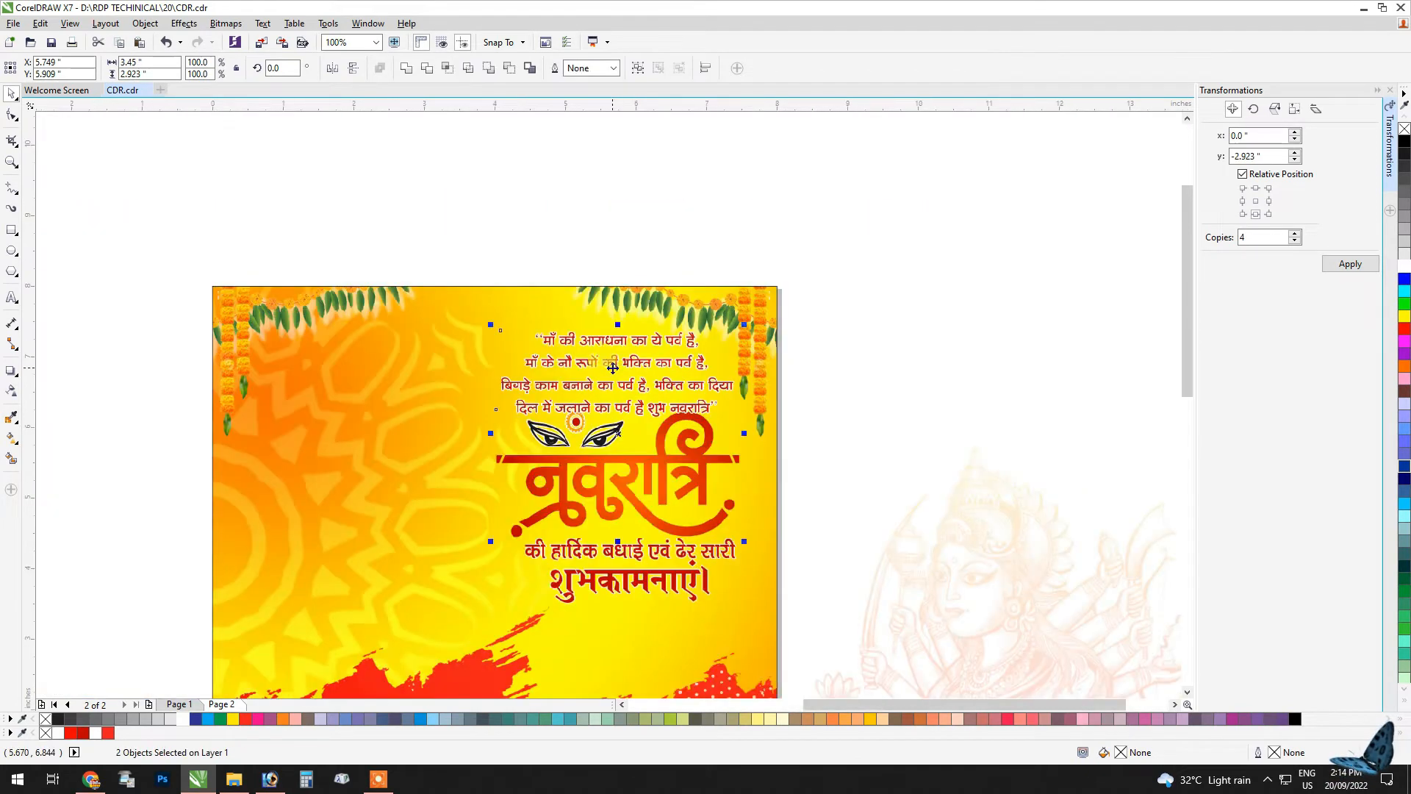
Step: Fine-tune the vertical spacing between the verse, the नवरात्रि title and the greeting text
click(911, 314)
scroll(705, 397, up, 2)
drag(616, 436, 617, 417)
scroll(630, 315, down, 2)
scroll(588, 375, up, 1)
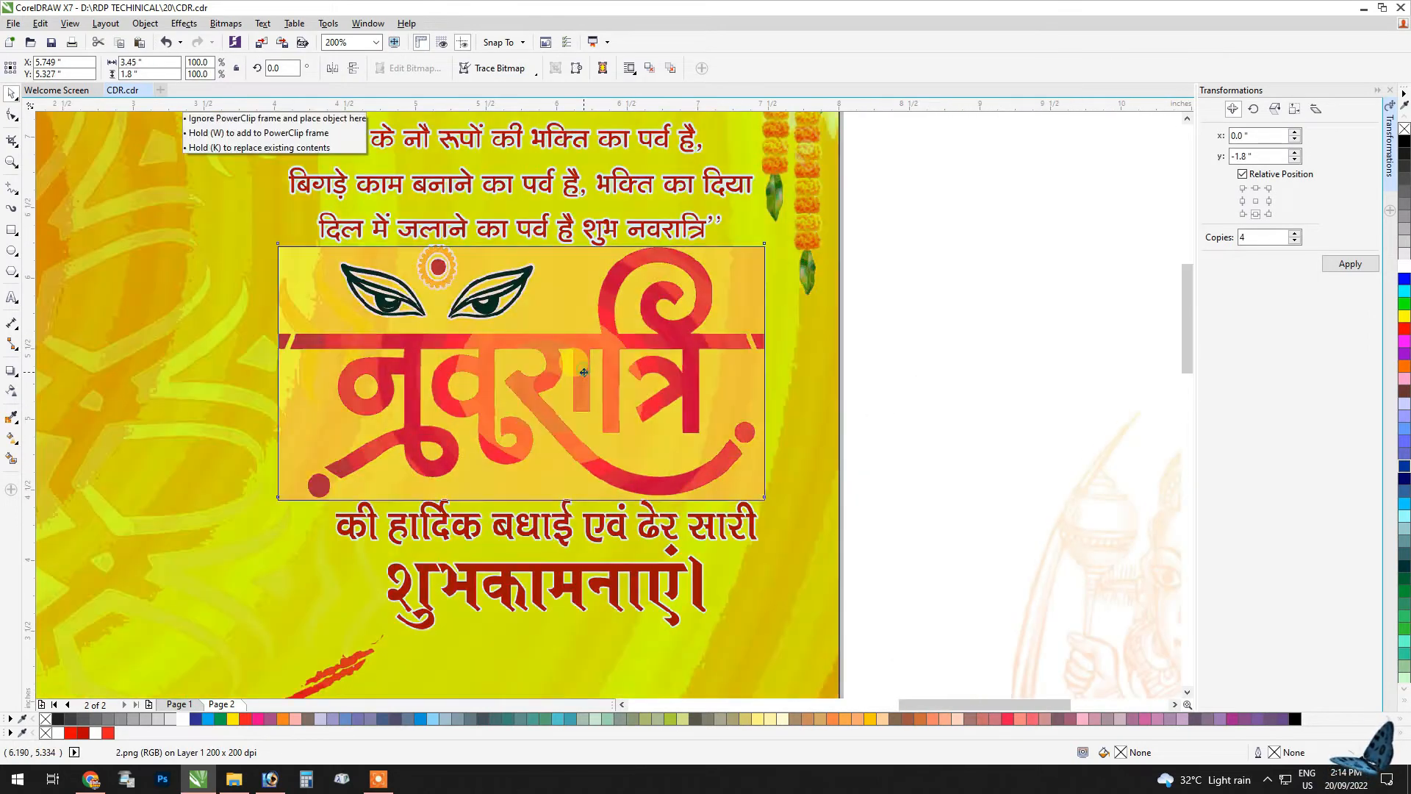
click(580, 372)
click(600, 534)
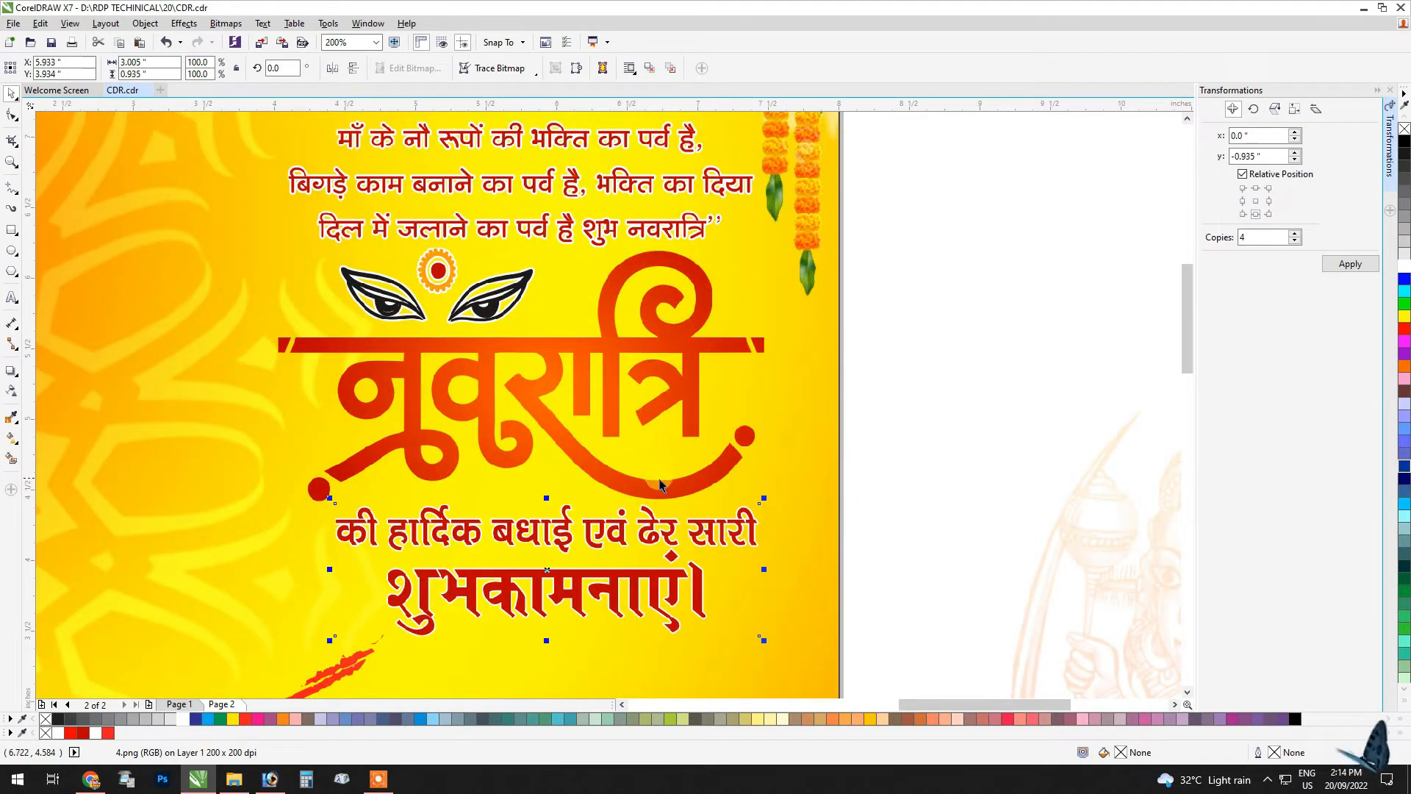
Step: Centre-align the greeting text horizontally with the नवरात्रि title
shift+click(659, 481)
key(c)
scroll(664, 471, down, 2)
click(803, 279)
click(190, 309)
Step: Move the seated goddess picture onto the square's left half, above the red brush stroke and beside the text
scroll(251, 272, down, 1)
drag(281, 467, 337, 317)
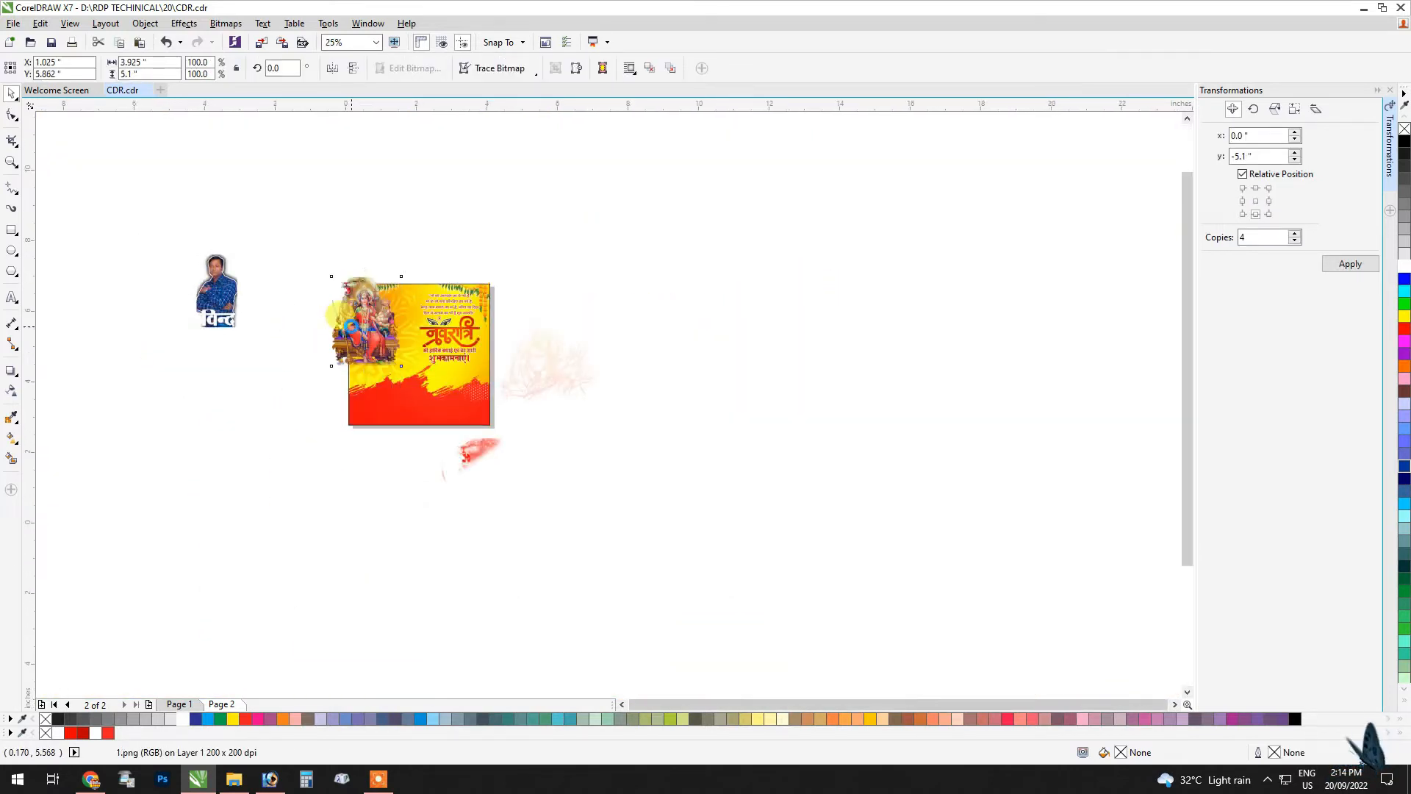
scroll(351, 326, up, 2)
drag(432, 335, 540, 424)
scroll(495, 316, down, 1)
scroll(582, 510, up, 1)
Step: Edit the frame's contents to lower the red brush stroke slightly below the goddess's throne, and finish editing
double_click(558, 424)
ctrl+click(475, 585)
scroll(504, 572, down, 1)
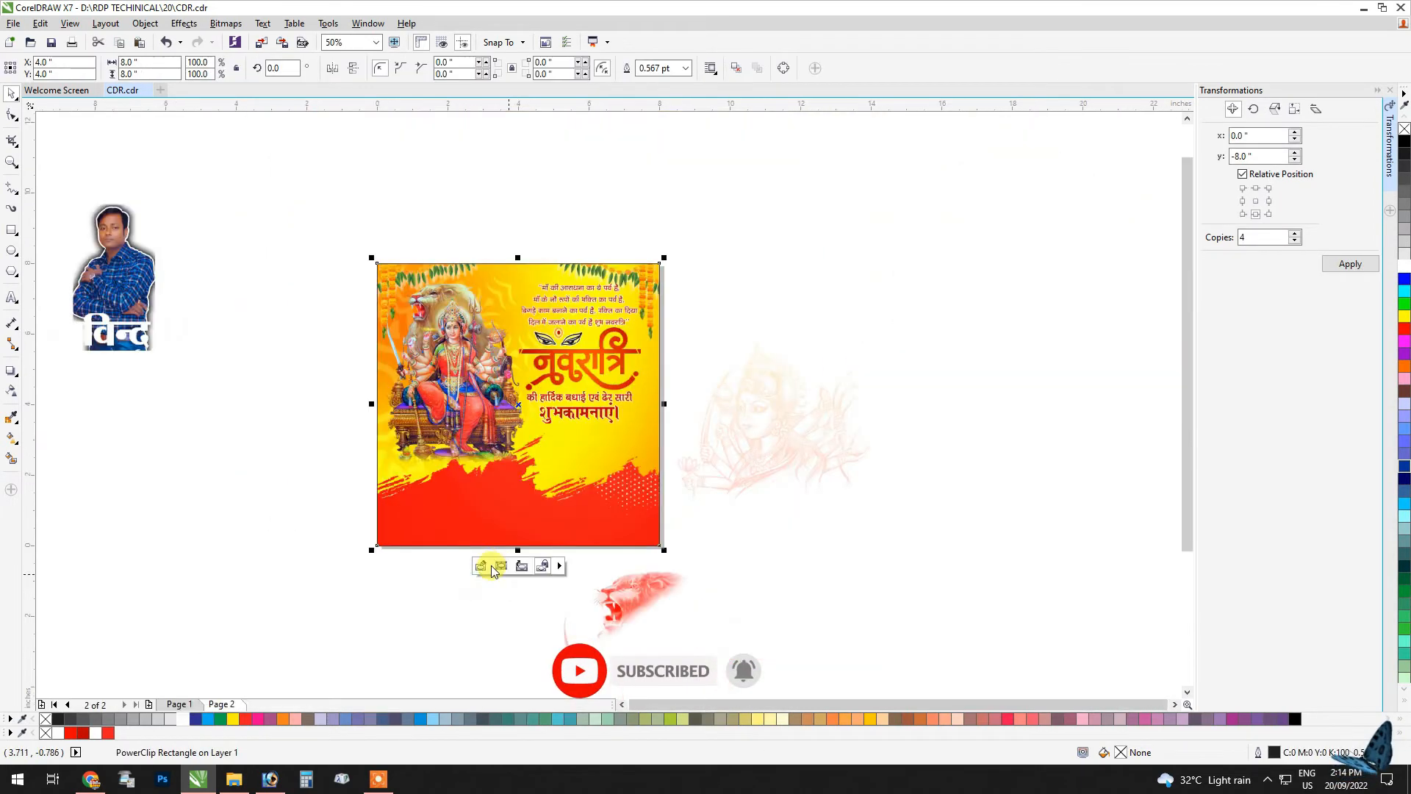
click(475, 597)
scroll(444, 327, up, 1)
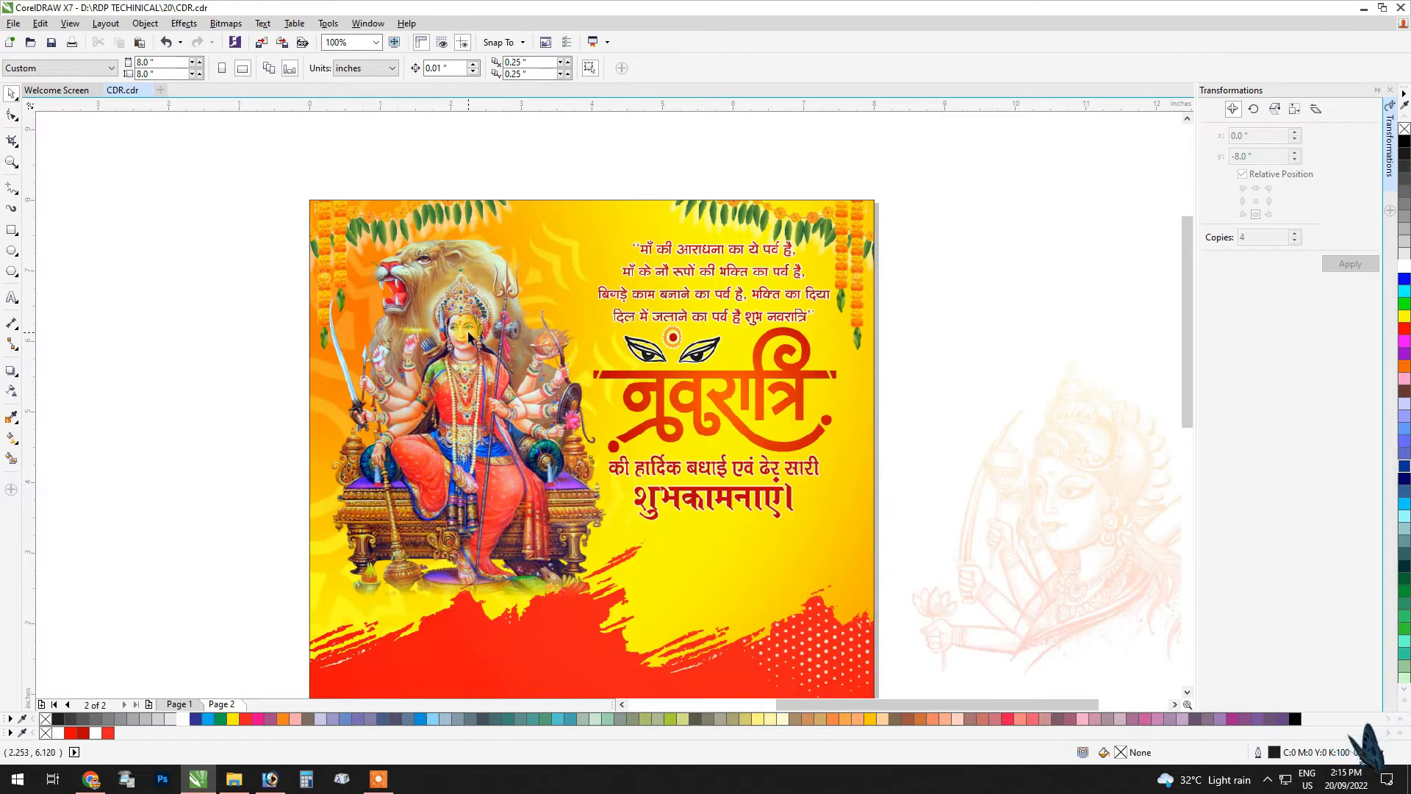
Step: Nudge the goddess picture slightly closer to the square's left edge
click(468, 338)
scroll(460, 297, down, 1)
click(410, 157)
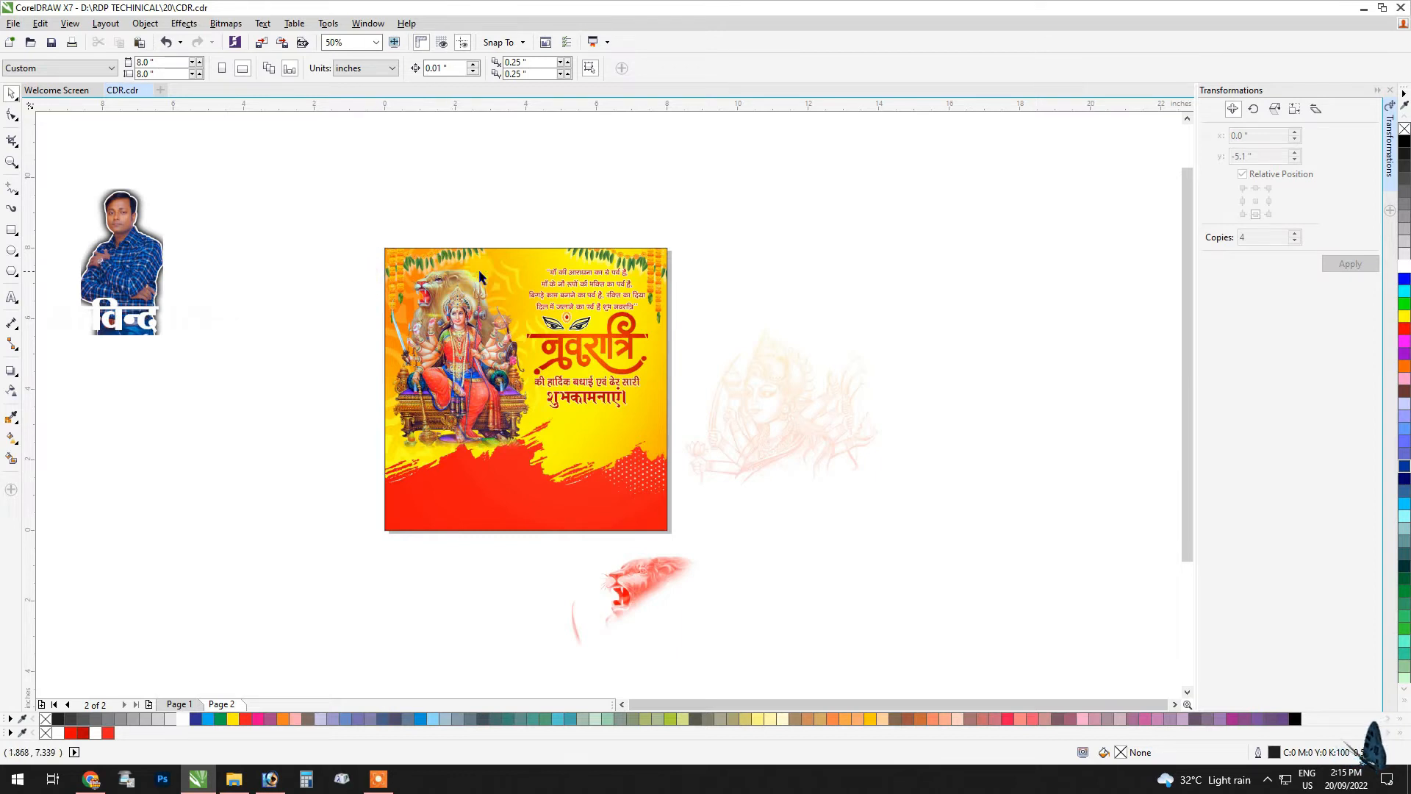
Step: Edit the frame's contents to lower the garlands slightly at the square's top edge, and finish editing
scroll(532, 254, up, 1)
ctrl+click(664, 254)
scroll(669, 251, up, 1)
drag(670, 253, 785, 268)
ctrl+click(792, 121)
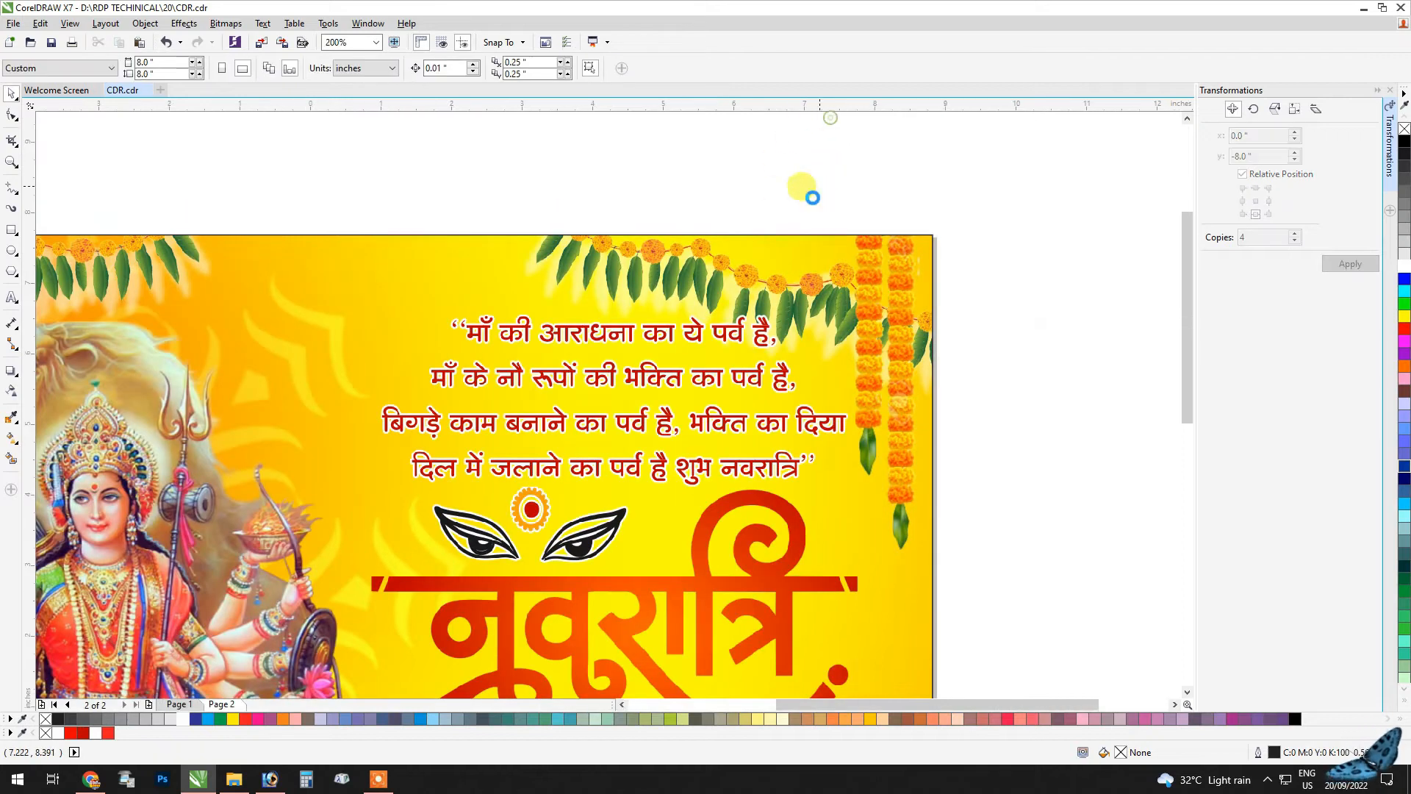
Step: PowerClip the pale goddess line sketch inside the square
scroll(815, 195, down, 2)
click(977, 354)
right_click(981, 360)
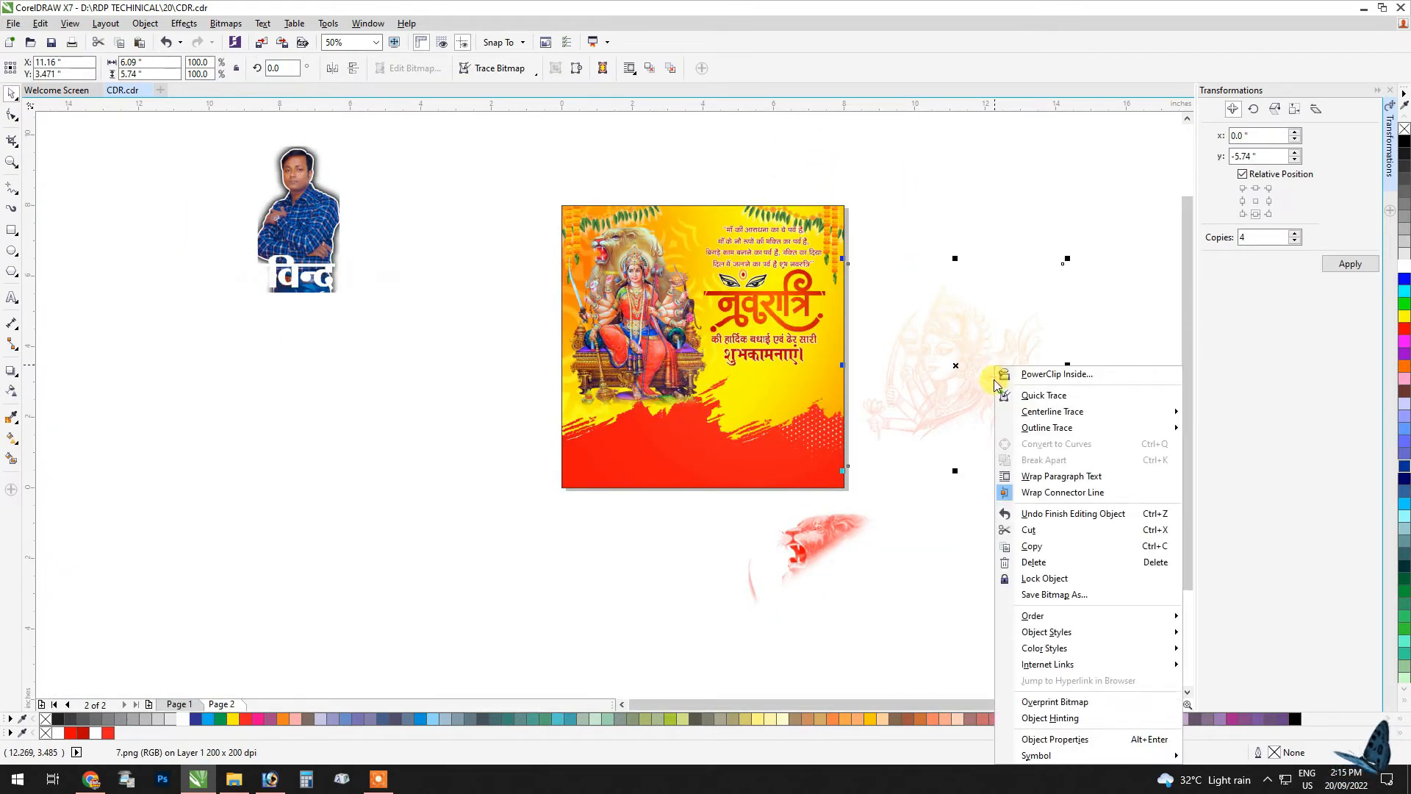
click(1055, 488)
click(559, 447)
Step: Edit the frame's contents and move the goddess sketch to the square's upper right, behind the title text
click(690, 415)
click(684, 430)
ctrl+click(757, 356)
drag(758, 350, 808, 310)
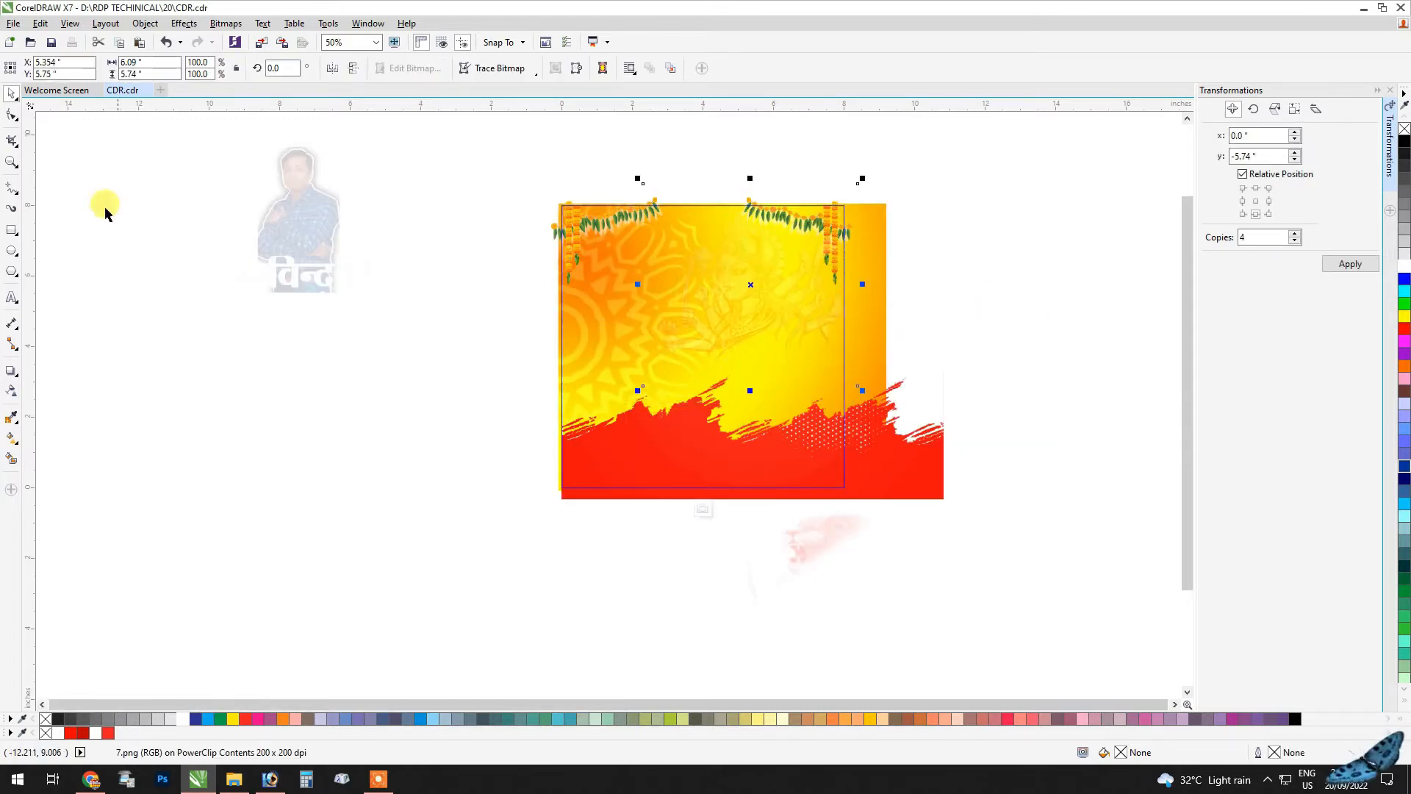
Step: Apply transparency with the Multiply merge mode to the goddess sketch and finish editing the frame
click(12, 392)
click(166, 68)
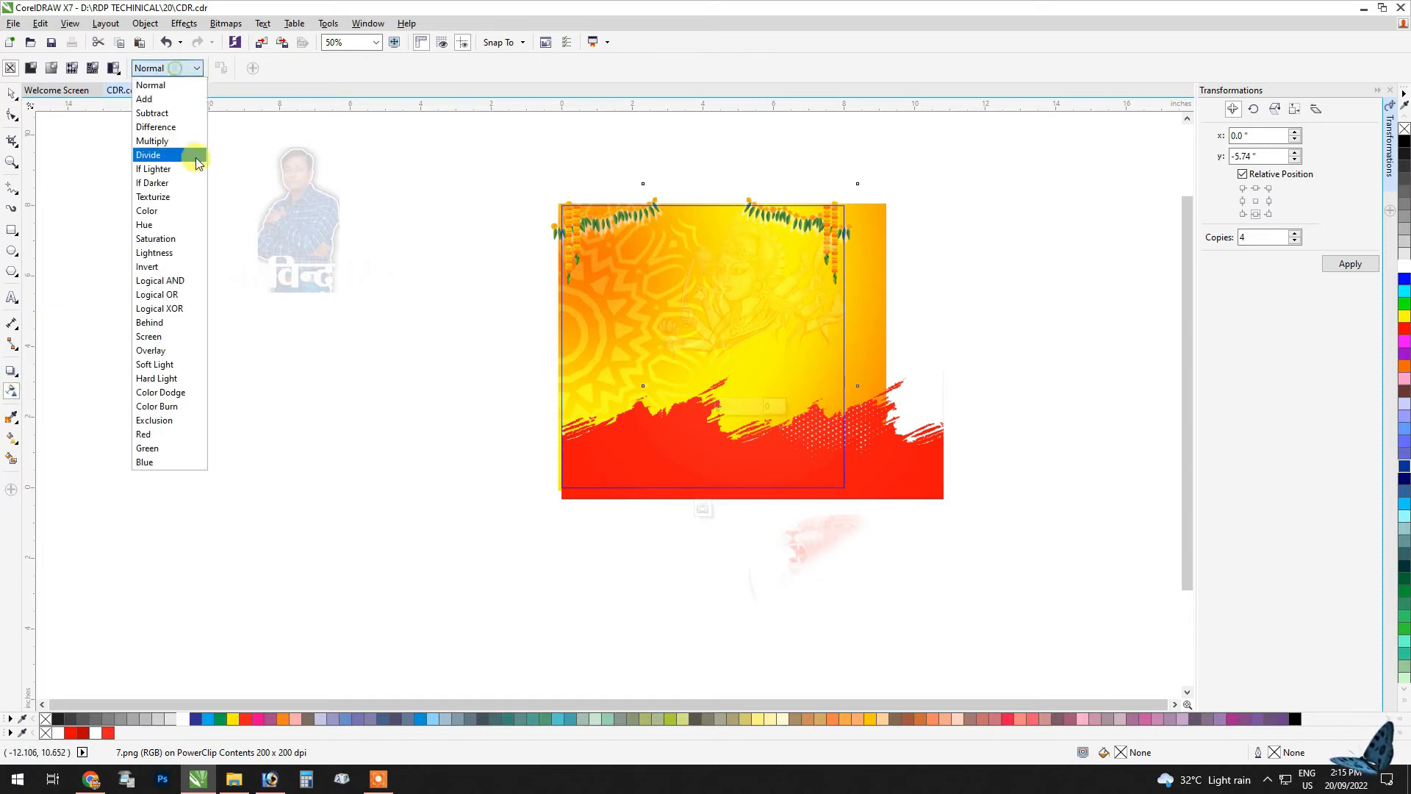
click(177, 142)
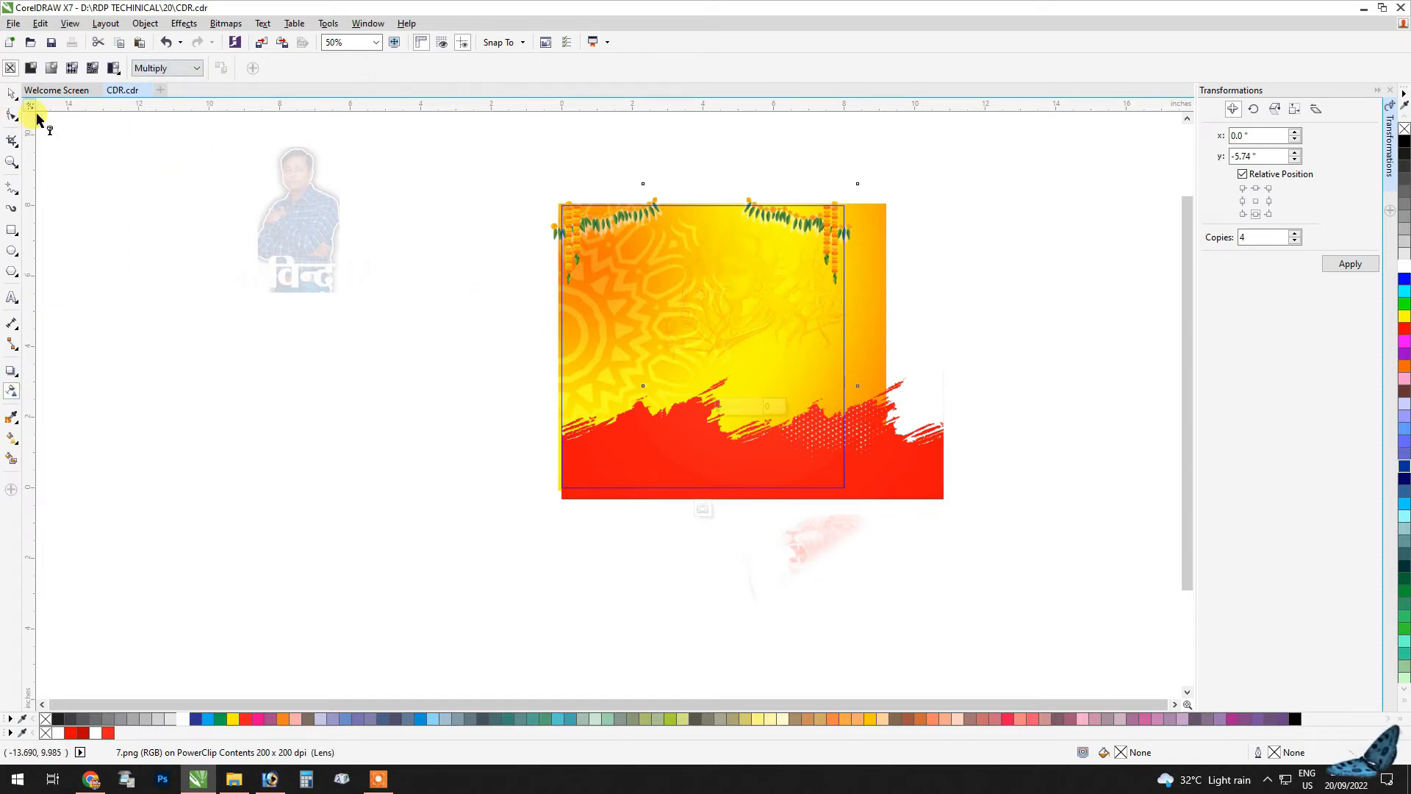
key(ctrl+z)
click(166, 67)
click(12, 93)
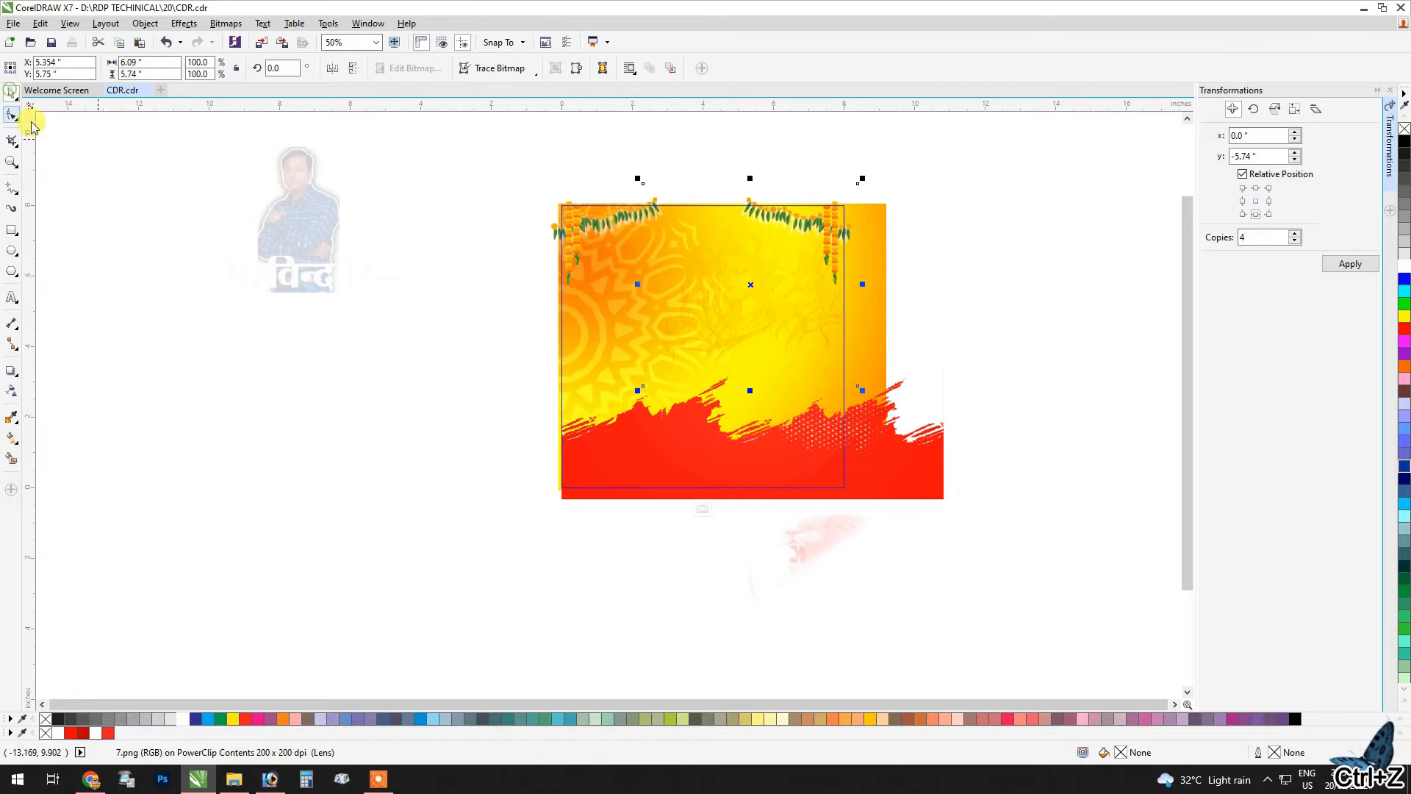
click(196, 222)
scroll(778, 269, up, 1)
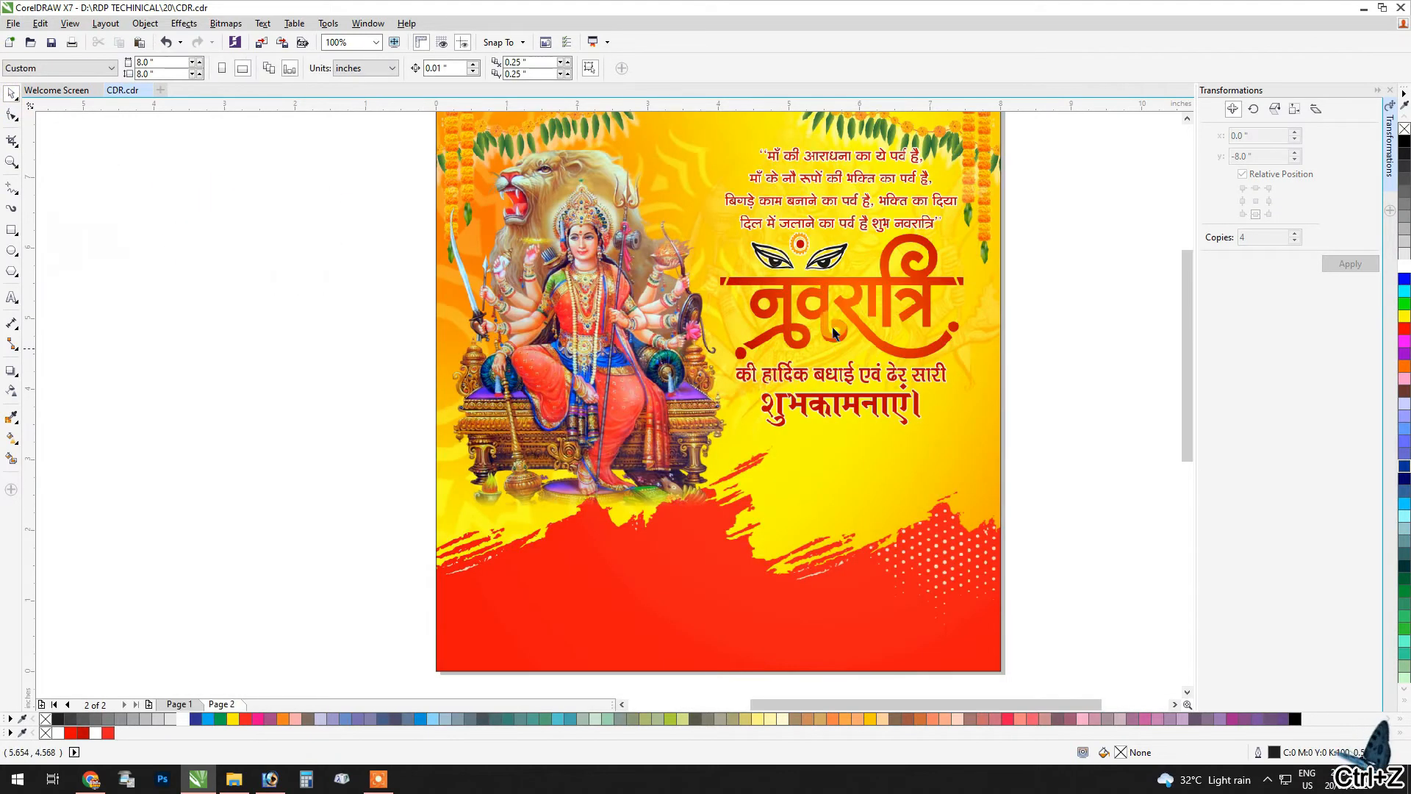
Step: Move the white name-and-designation text image onto the red band in the square's lower left corner
scroll(265, 286, down, 1)
drag(90, 195, 535, 503)
scroll(472, 513, up, 1)
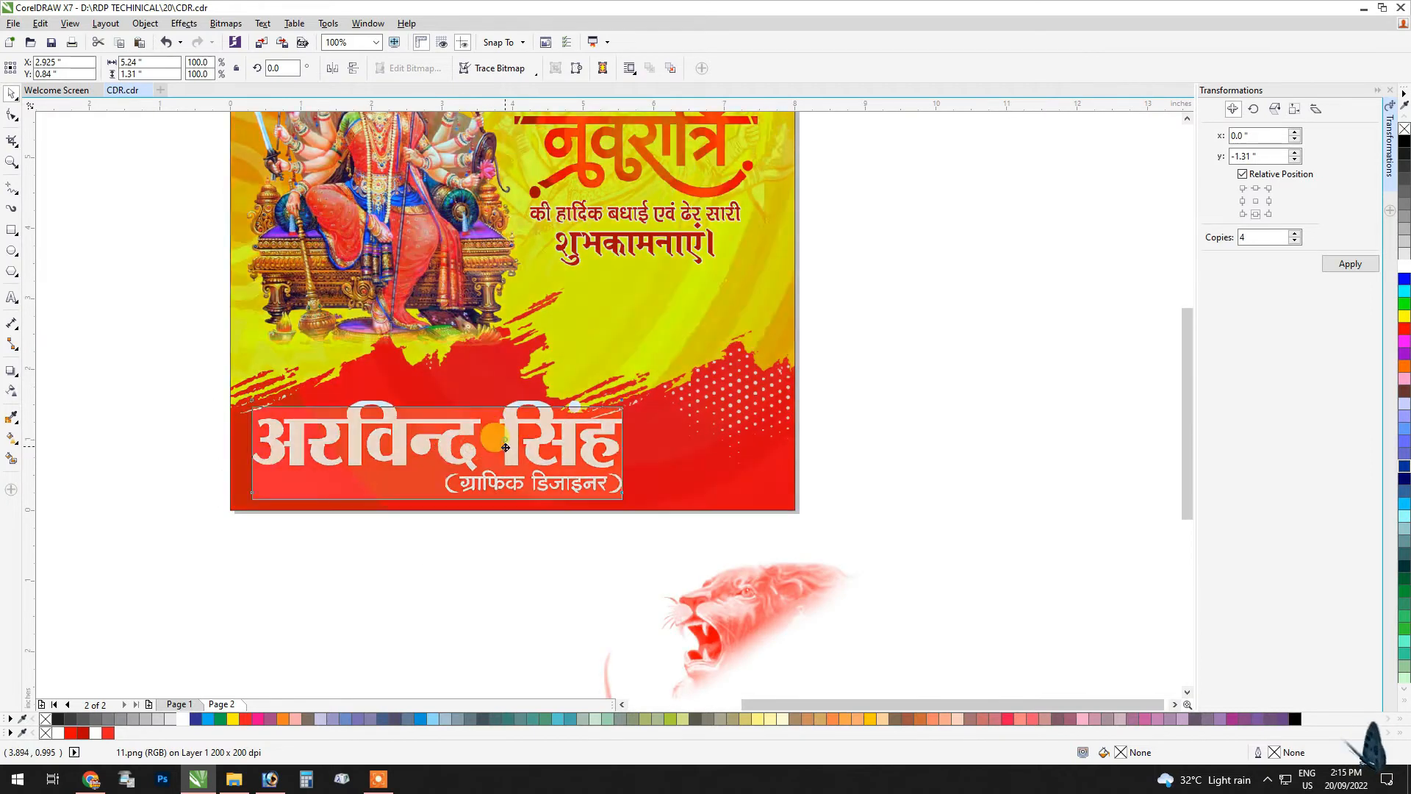
drag(478, 444, 497, 450)
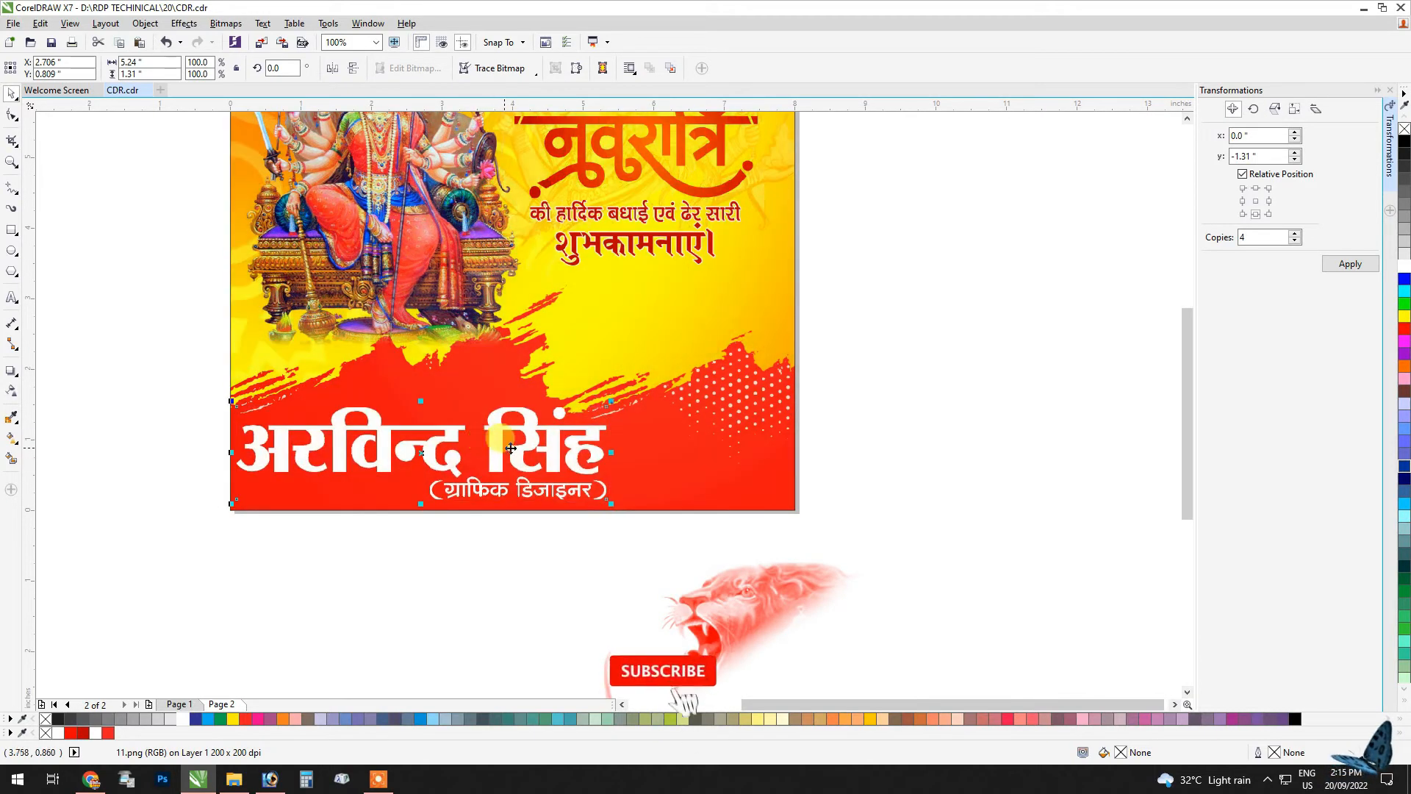
click(688, 422)
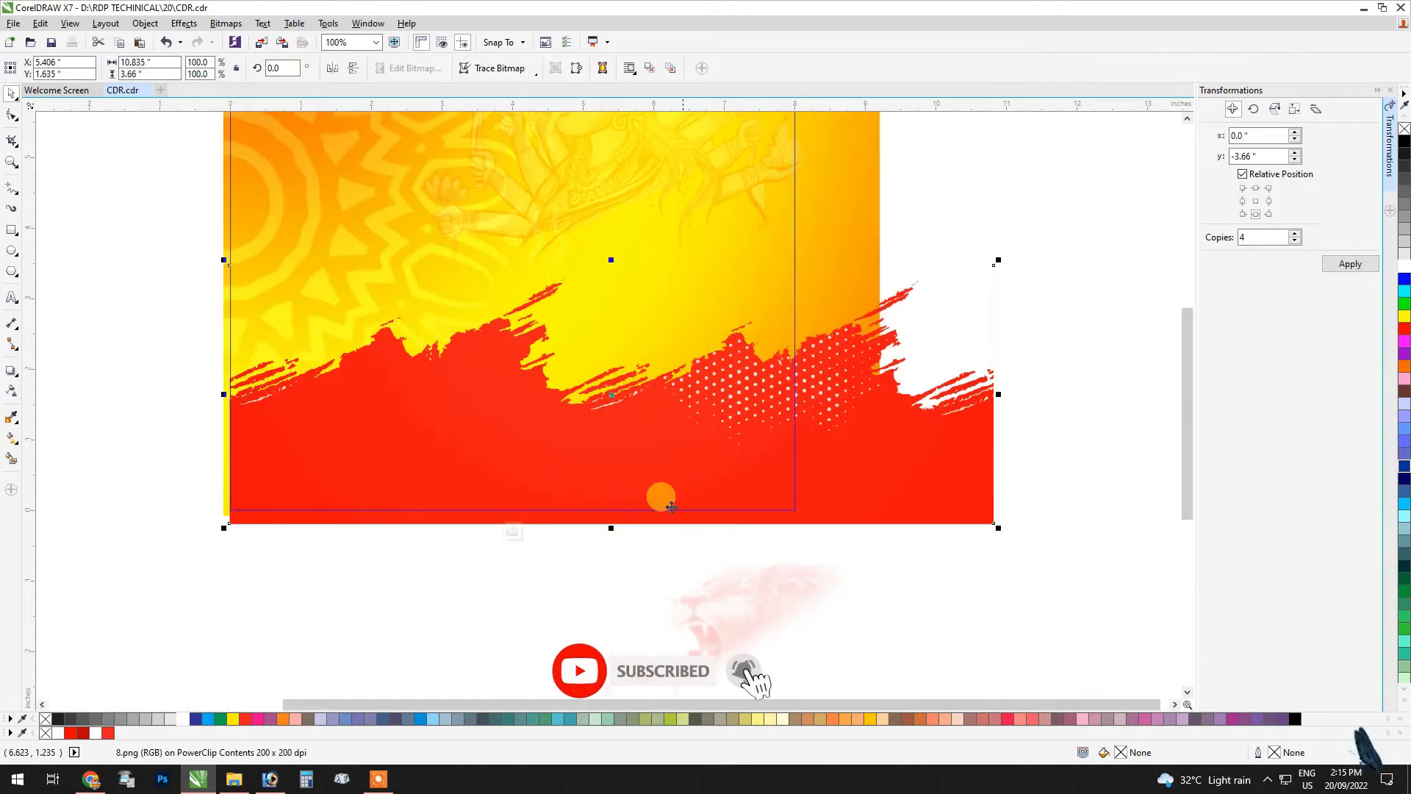
Step: Move the man's portrait to the square's lower right corner and enlarge it to about 2.71 × 4.83 inches
scroll(457, 553, down, 1)
drag(189, 339, 611, 529)
scroll(594, 452, up, 1)
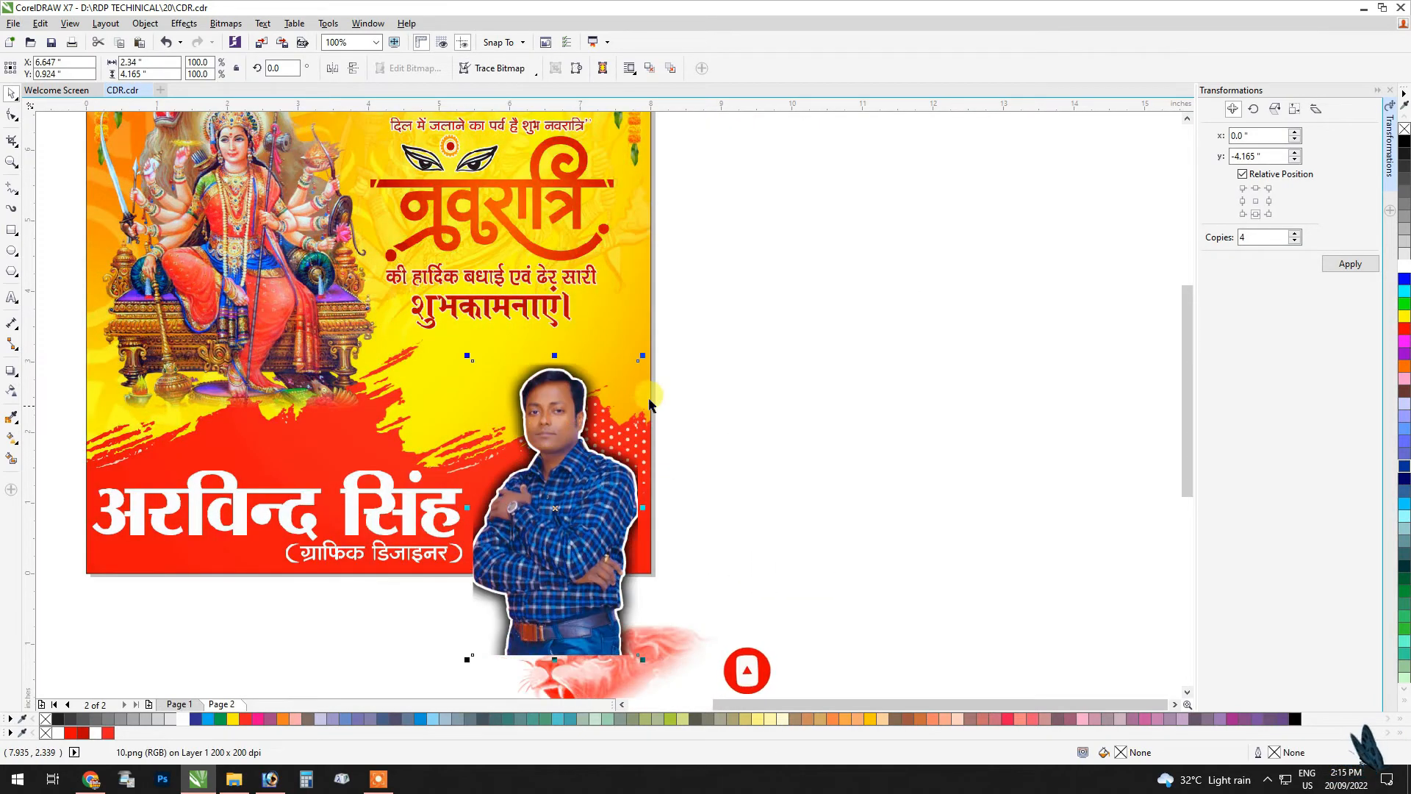
drag(645, 358, 672, 321)
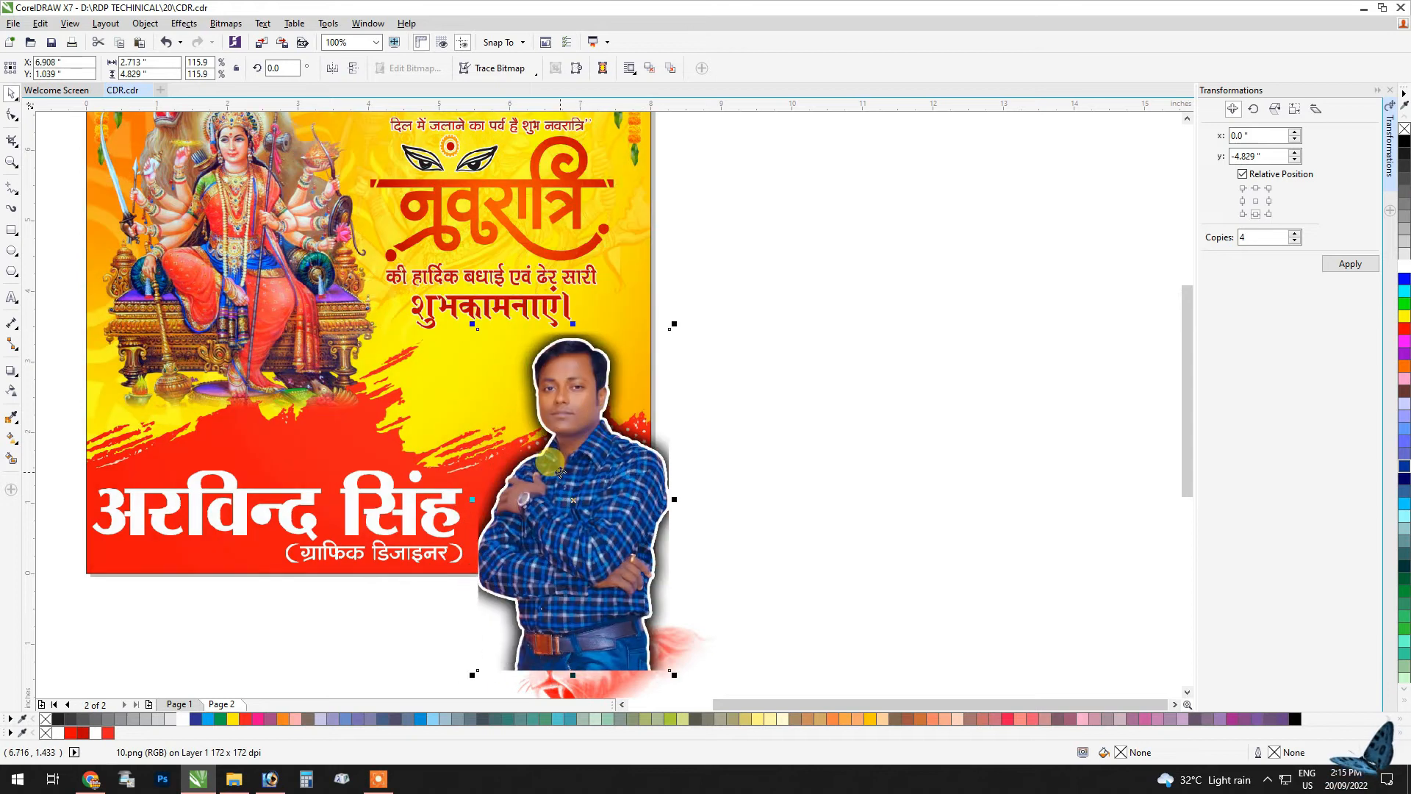
Step: PowerClip the man's portrait inside the square
right_click(577, 353)
click(632, 360)
click(410, 386)
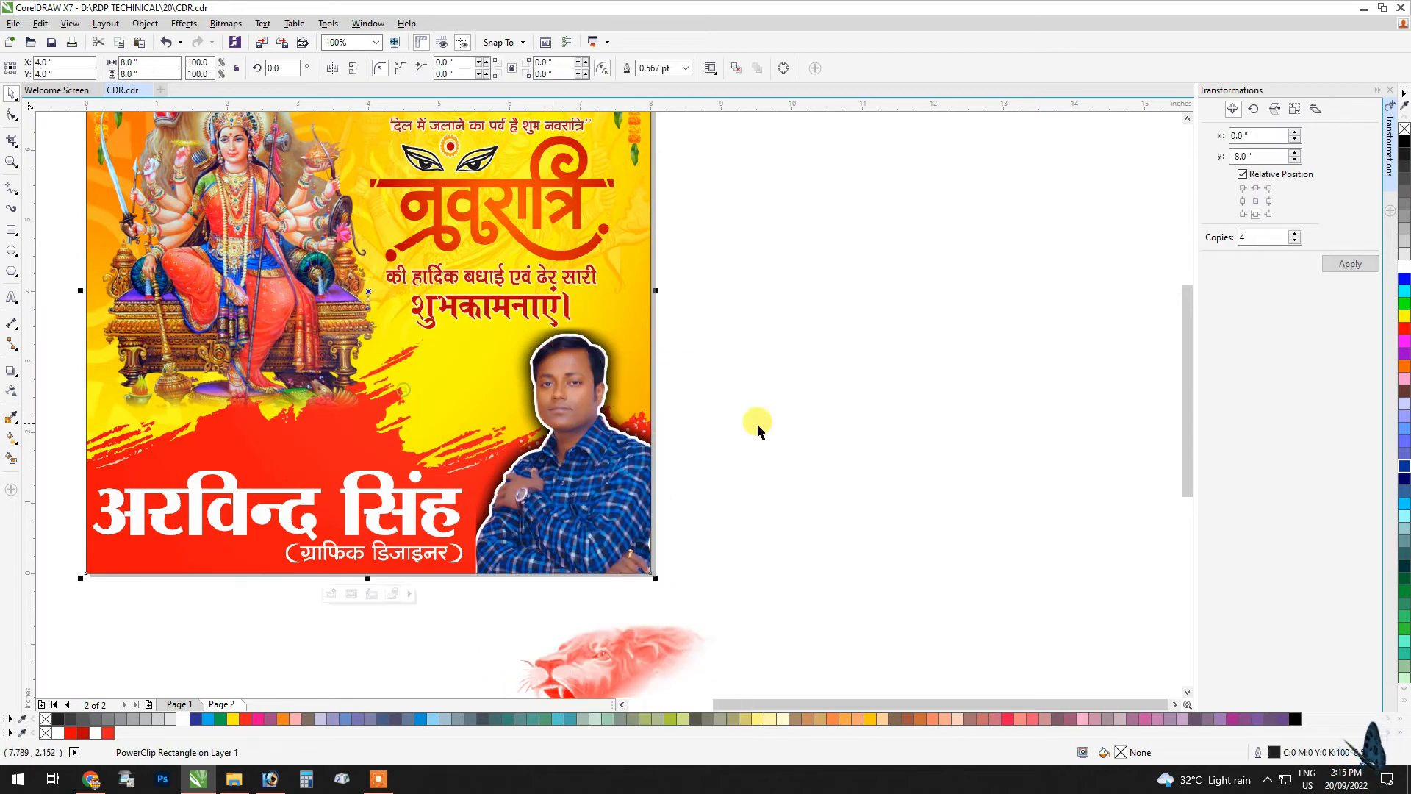
Step: Edit the frame's contents to fit the portrait into the lower right corner below the greeting text, and finish editing
scroll(587, 455, up, 1)
double_click(637, 487)
drag(636, 518, 591, 494)
scroll(611, 433, down, 1)
ctrl+click(1023, 452)
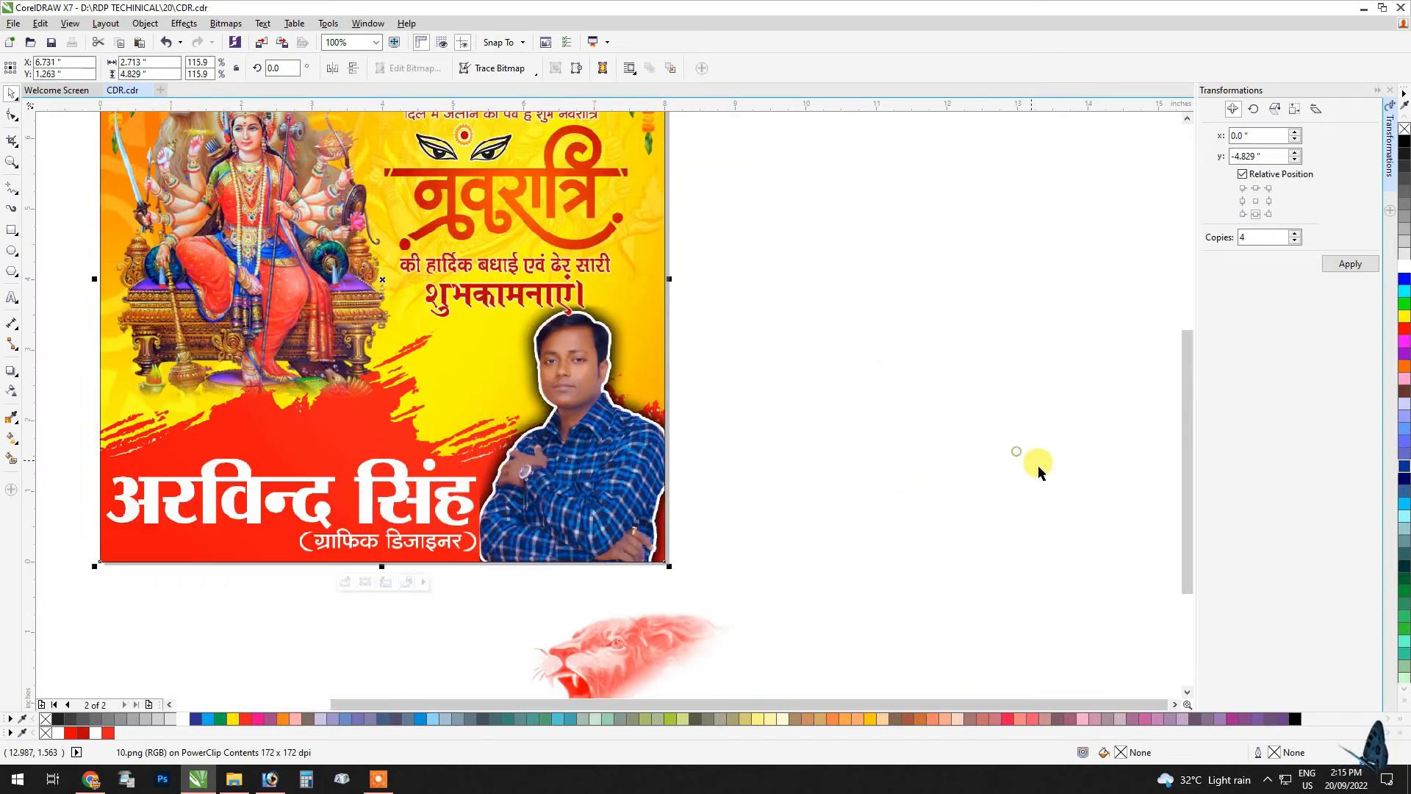
ctrl+click(581, 430)
drag(576, 418, 578, 427)
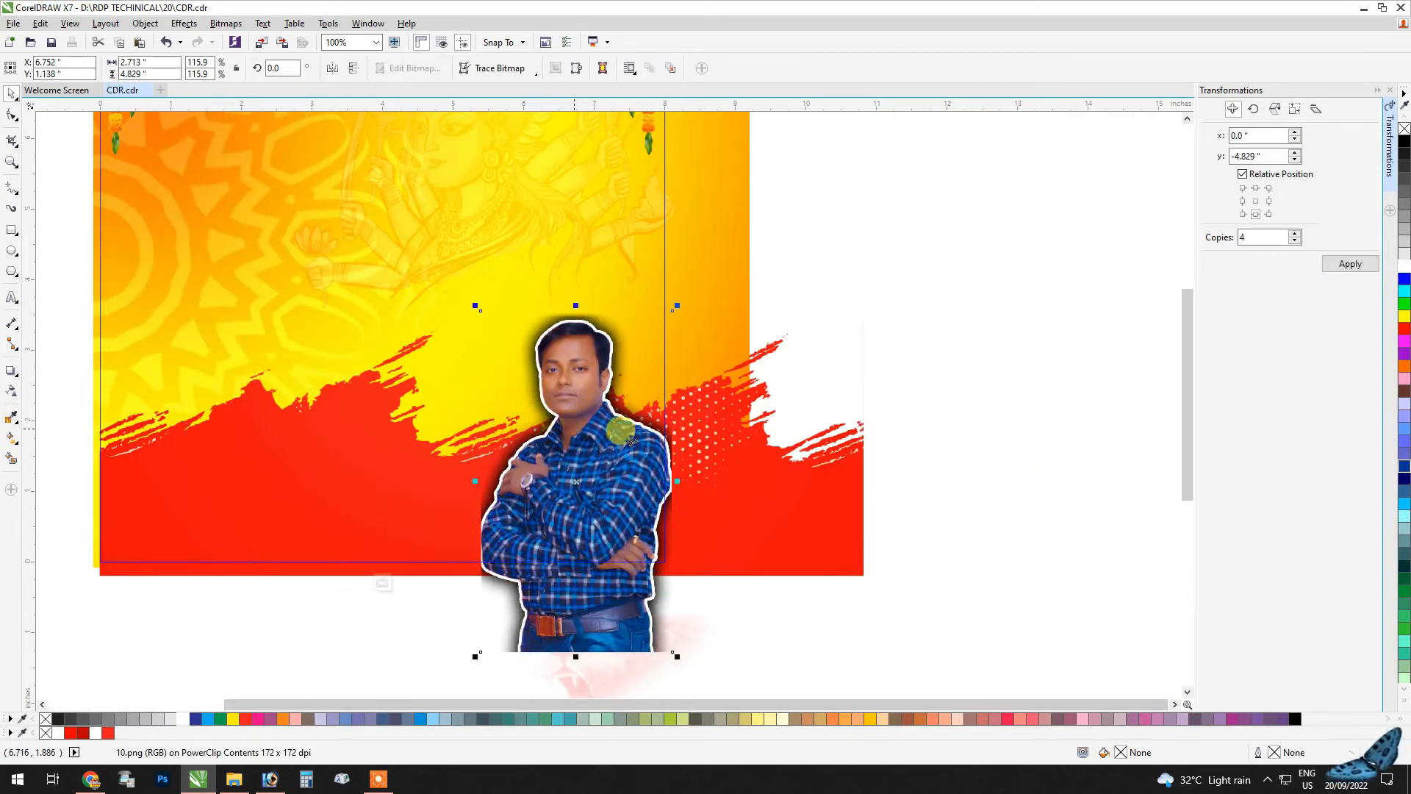
ctrl+click(997, 466)
Step: PowerClip the faded red lion image inside the square
scroll(844, 419, down, 1)
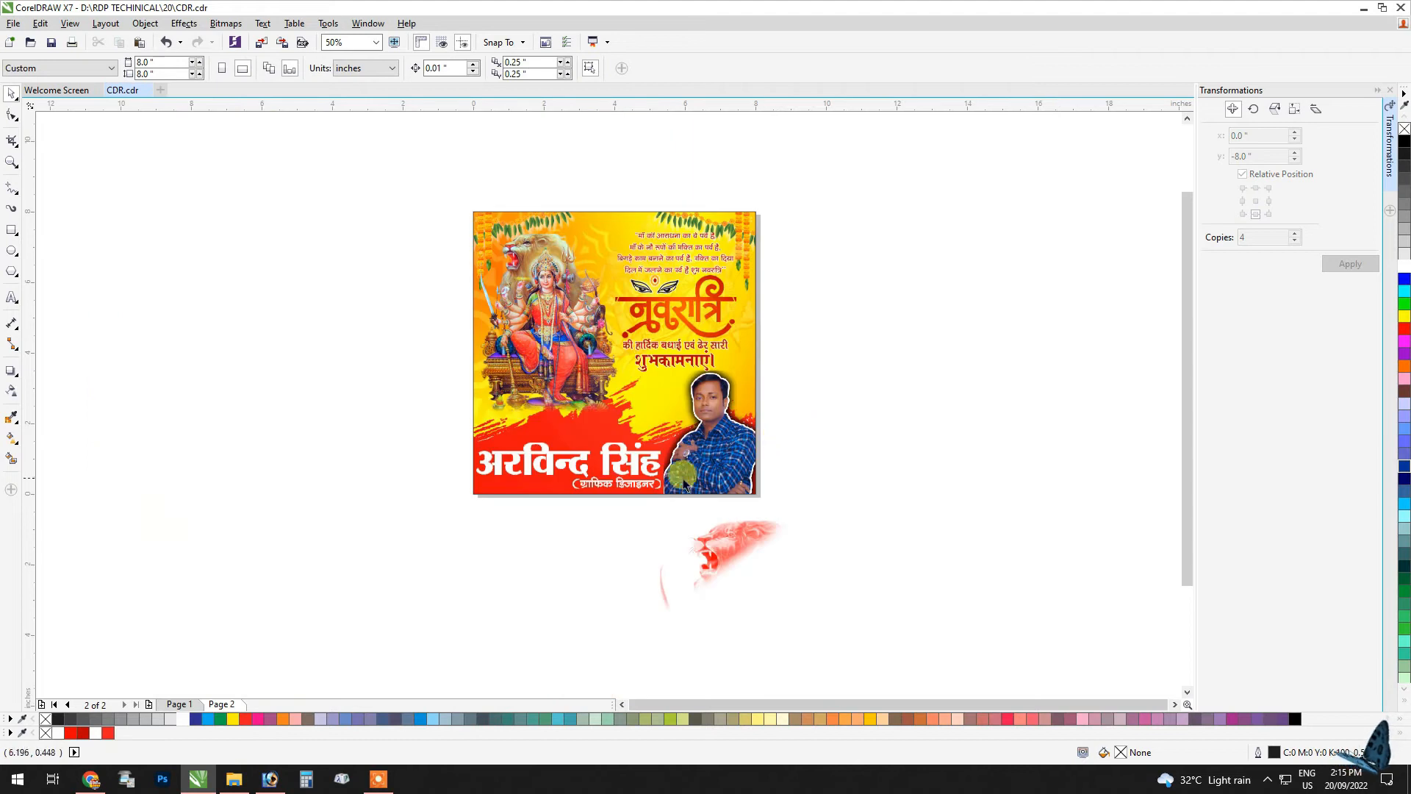
scroll(702, 560, up, 1)
drag(804, 599, 781, 557)
right_click(781, 557)
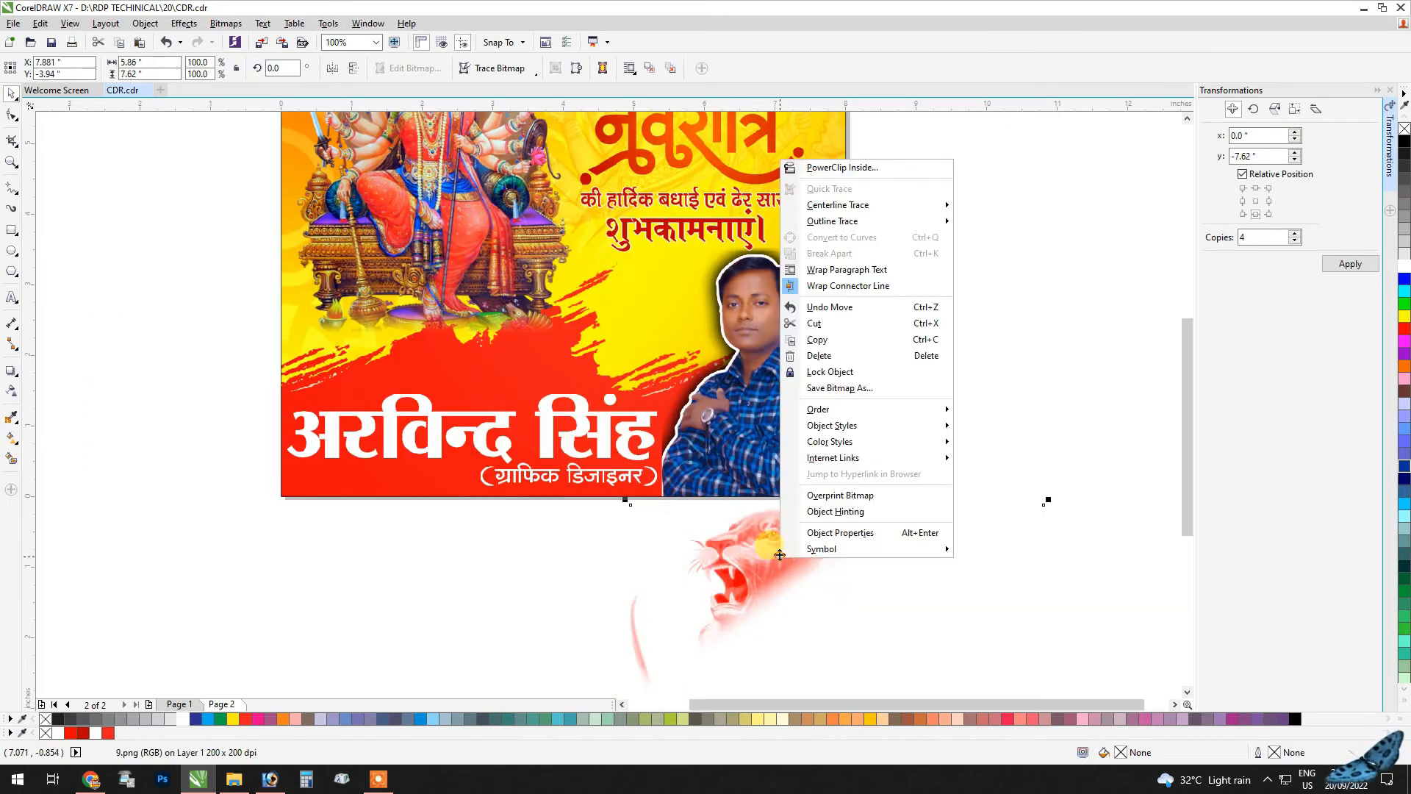
click(872, 170)
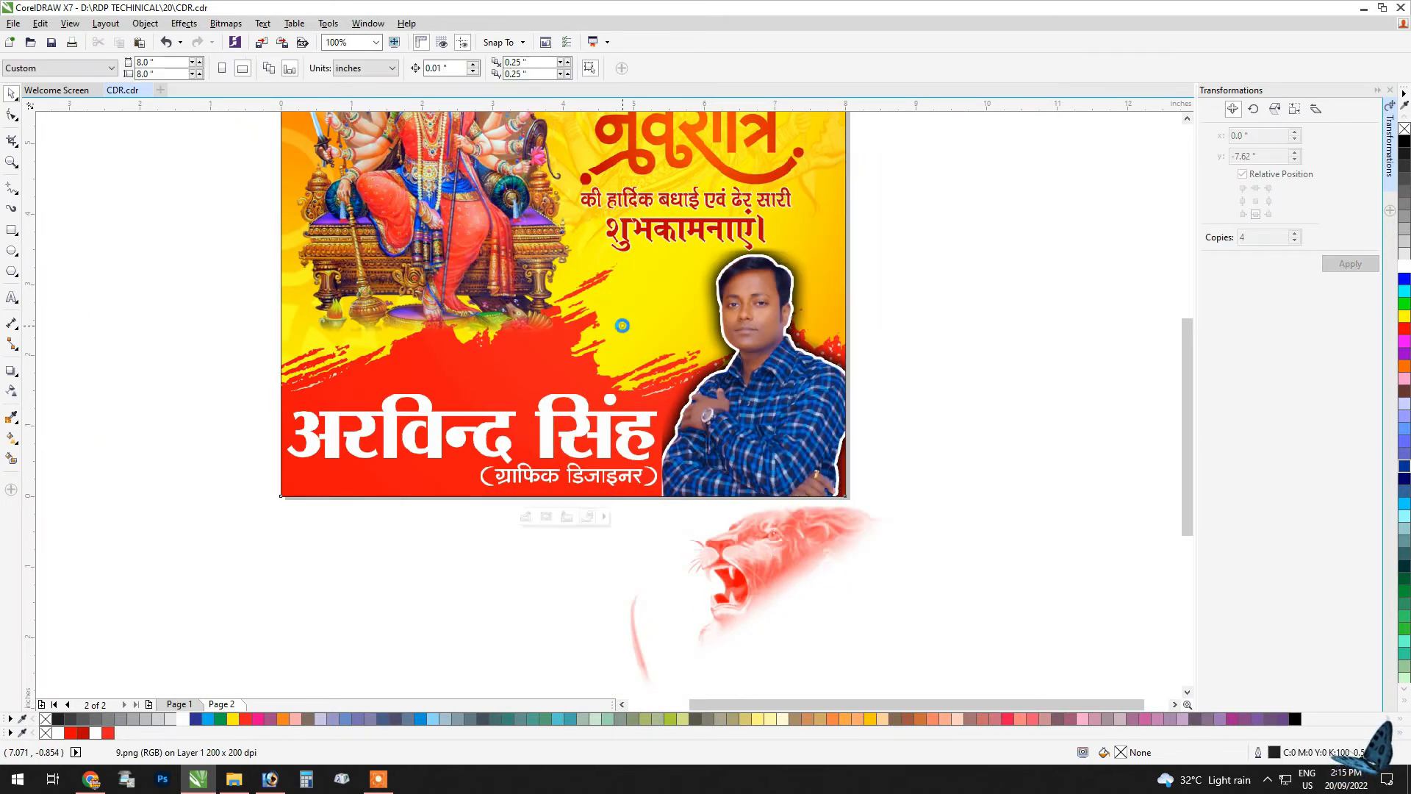
click(621, 324)
Step: Edit the frame's contents and move the lion image down beside the portrait's head
scroll(625, 296, down, 2)
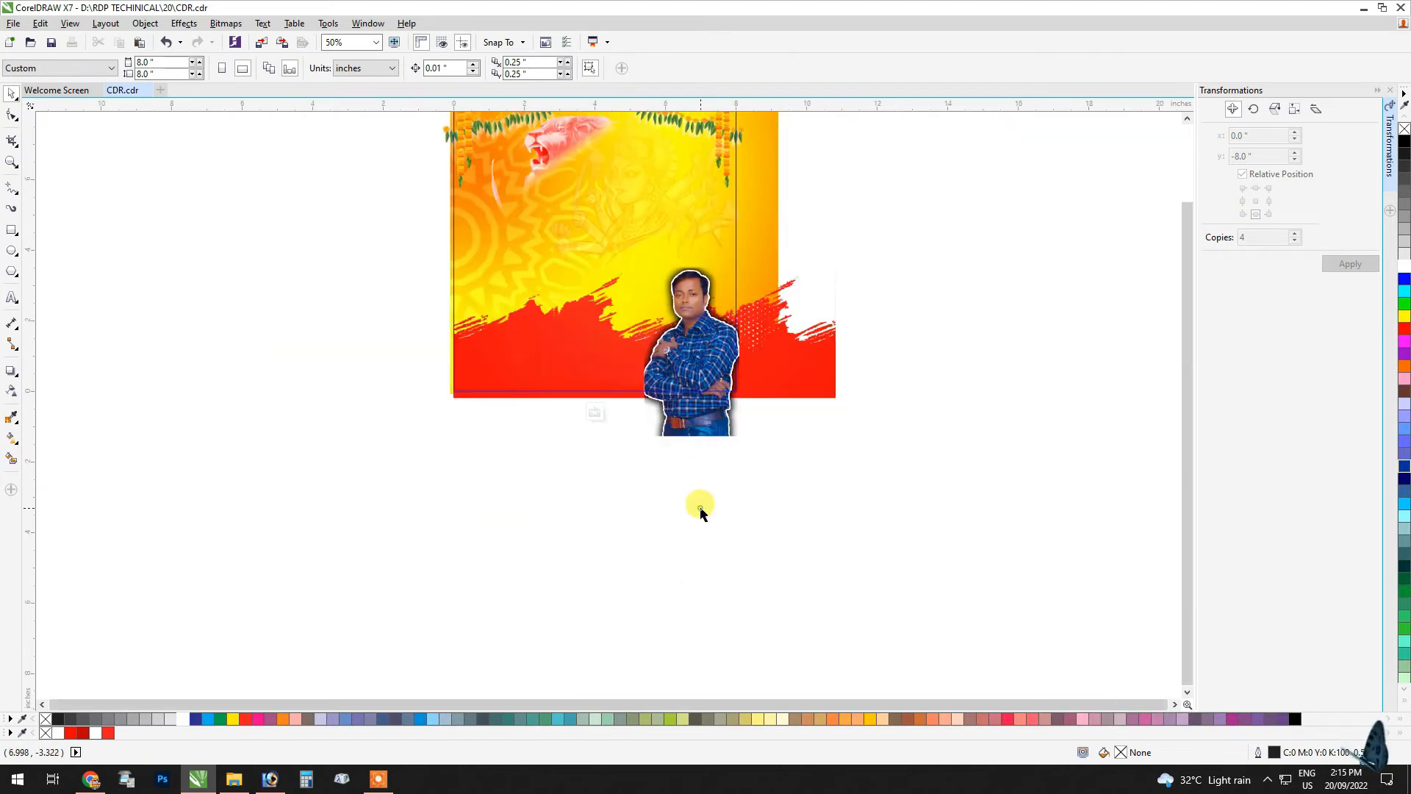
click(805, 475)
double_click(628, 292)
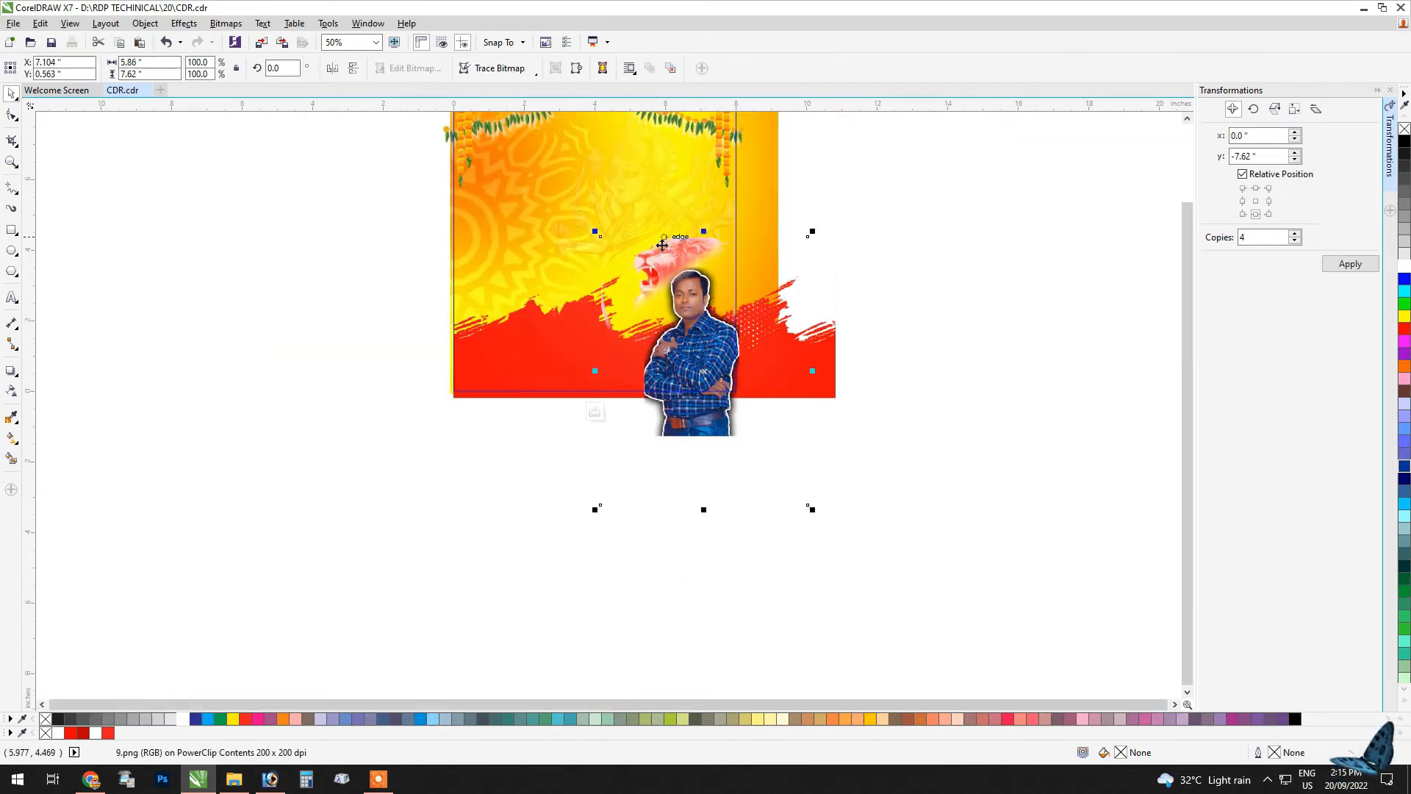
scroll(642, 260, up, 2)
drag(642, 259, 656, 311)
Step: Arrange the lion image behind the red brush-stroke band and shift it slightly upward
key(ctrl+Page_Down)
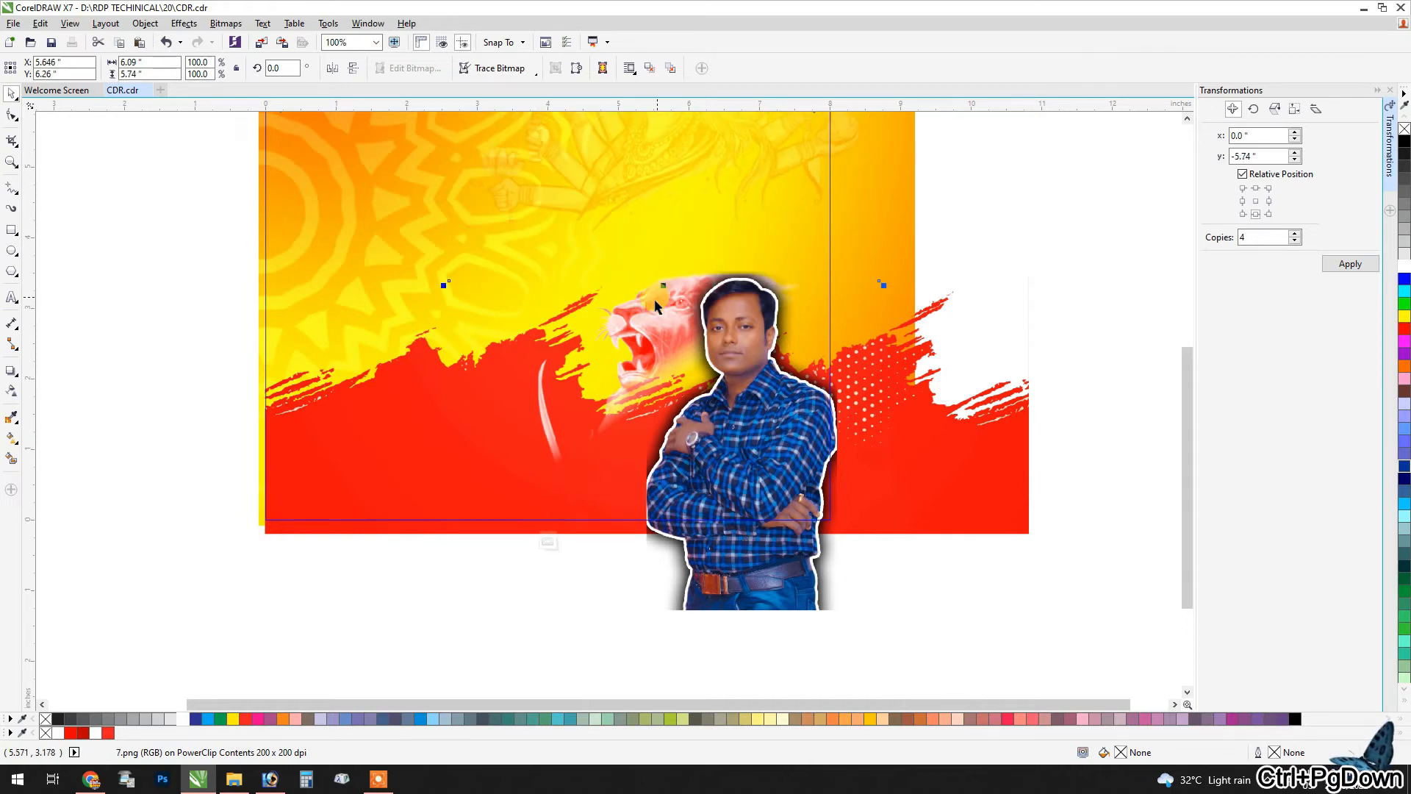
key(ctrl+z)
click(647, 324)
key(ctrl+Page_Up)
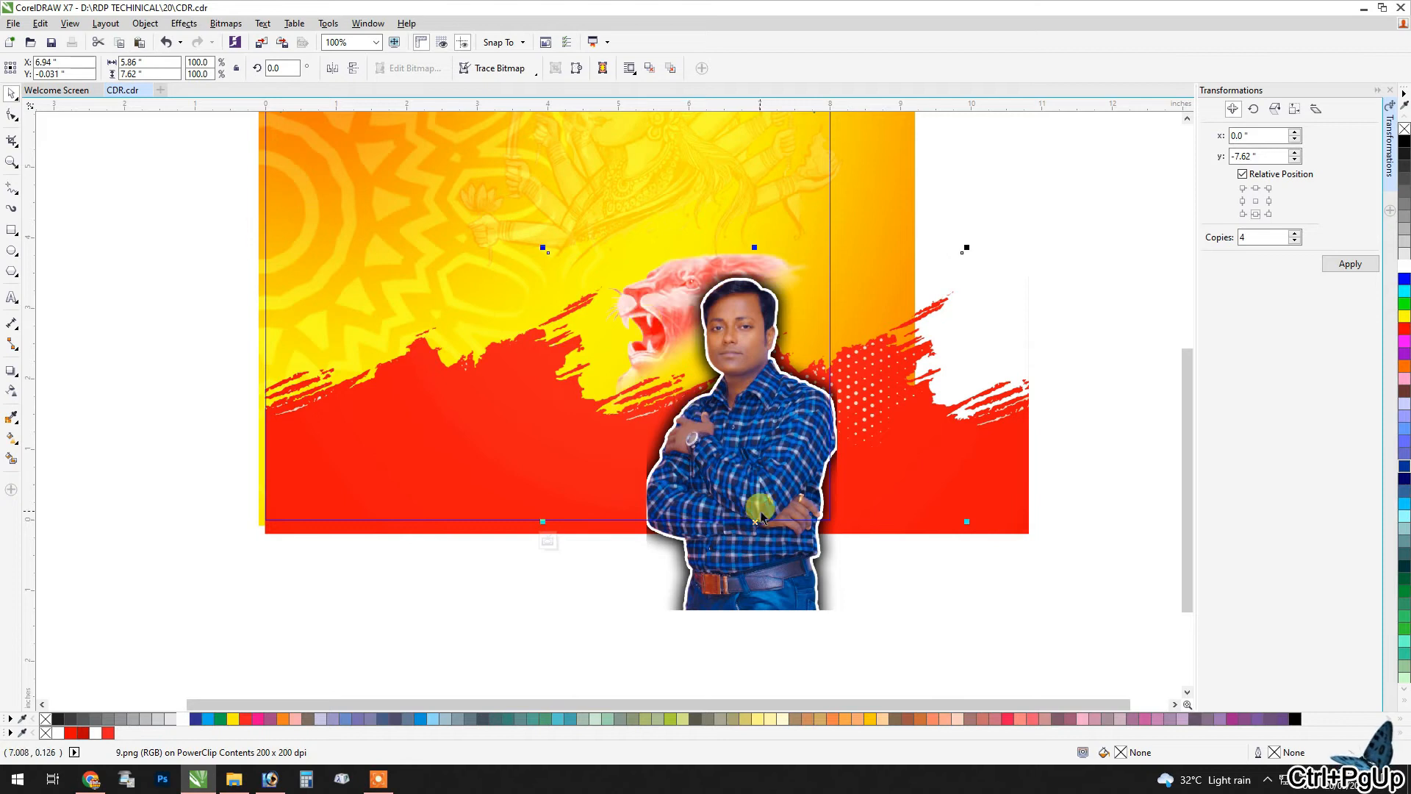
drag(757, 523, 752, 506)
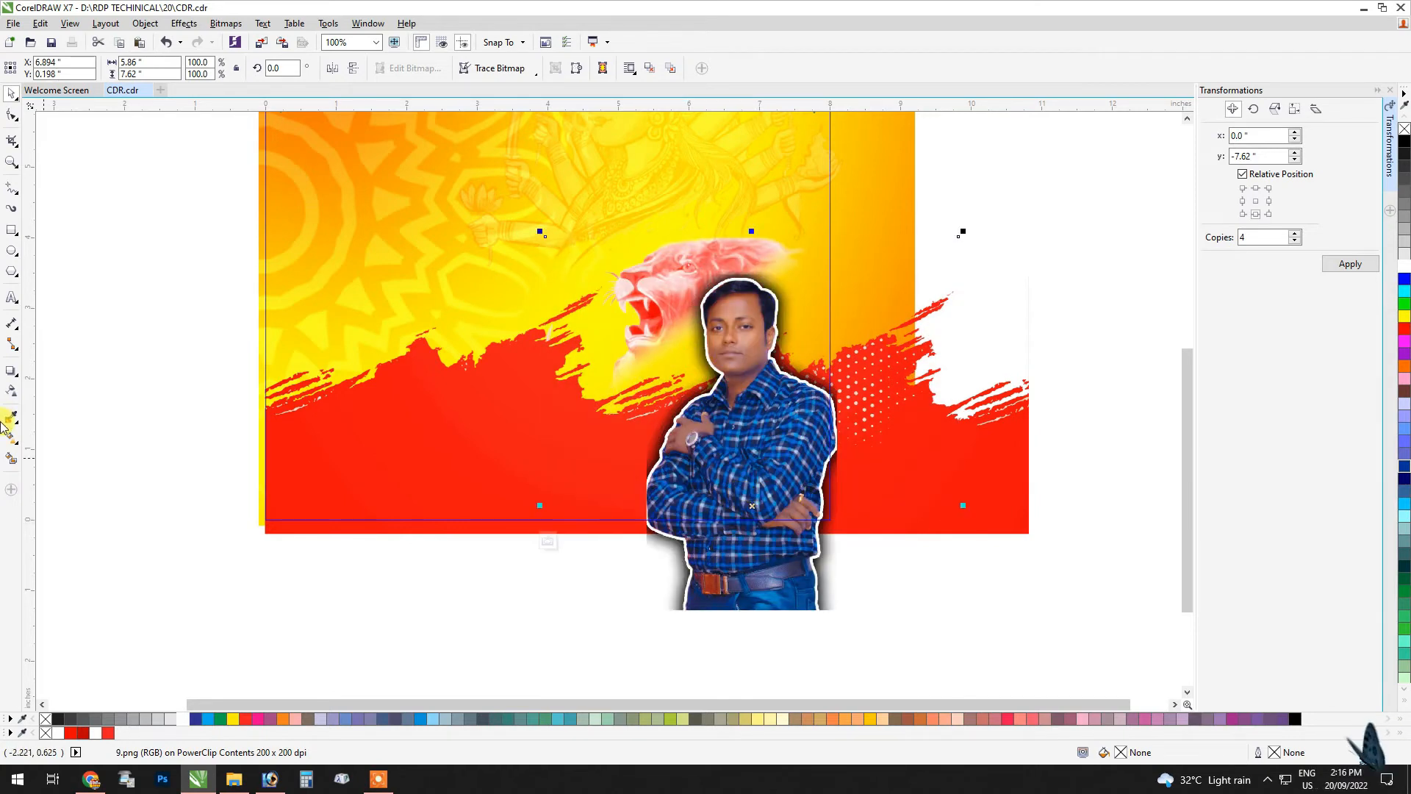
Step: Apply transparency with the Saturation merge mode to the lion image and finish editing the frame
click(9, 391)
click(169, 70)
click(155, 168)
click(162, 70)
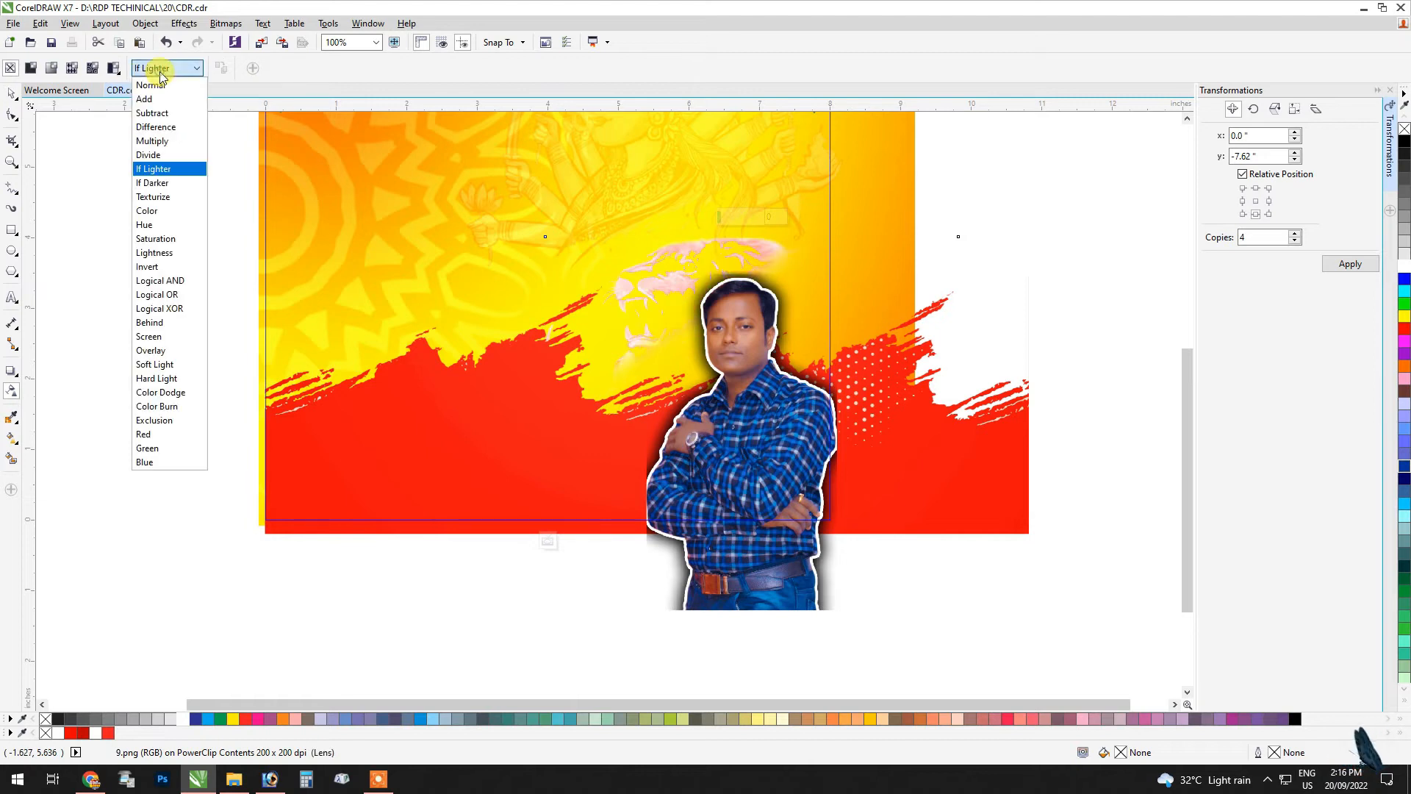
click(163, 238)
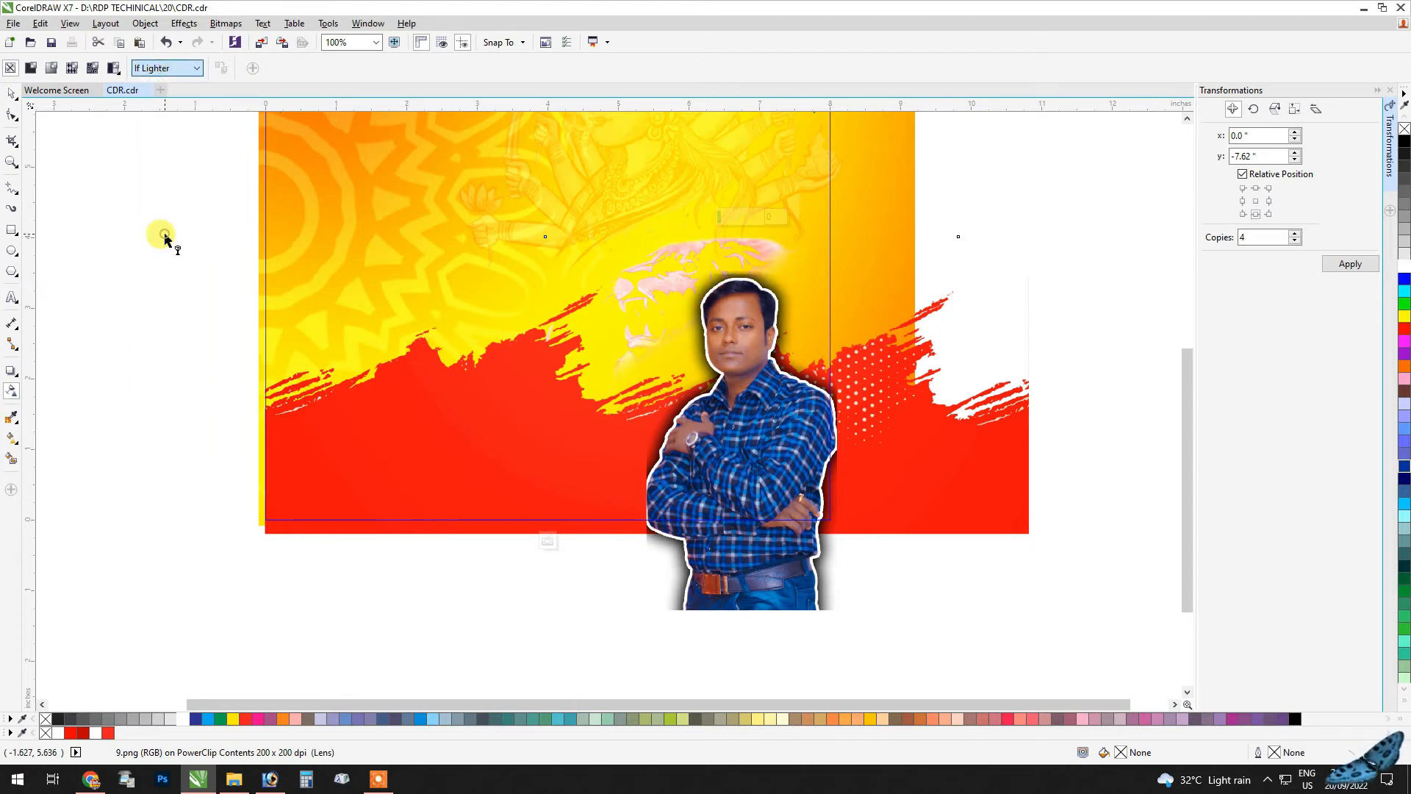
click(18, 96)
click(549, 546)
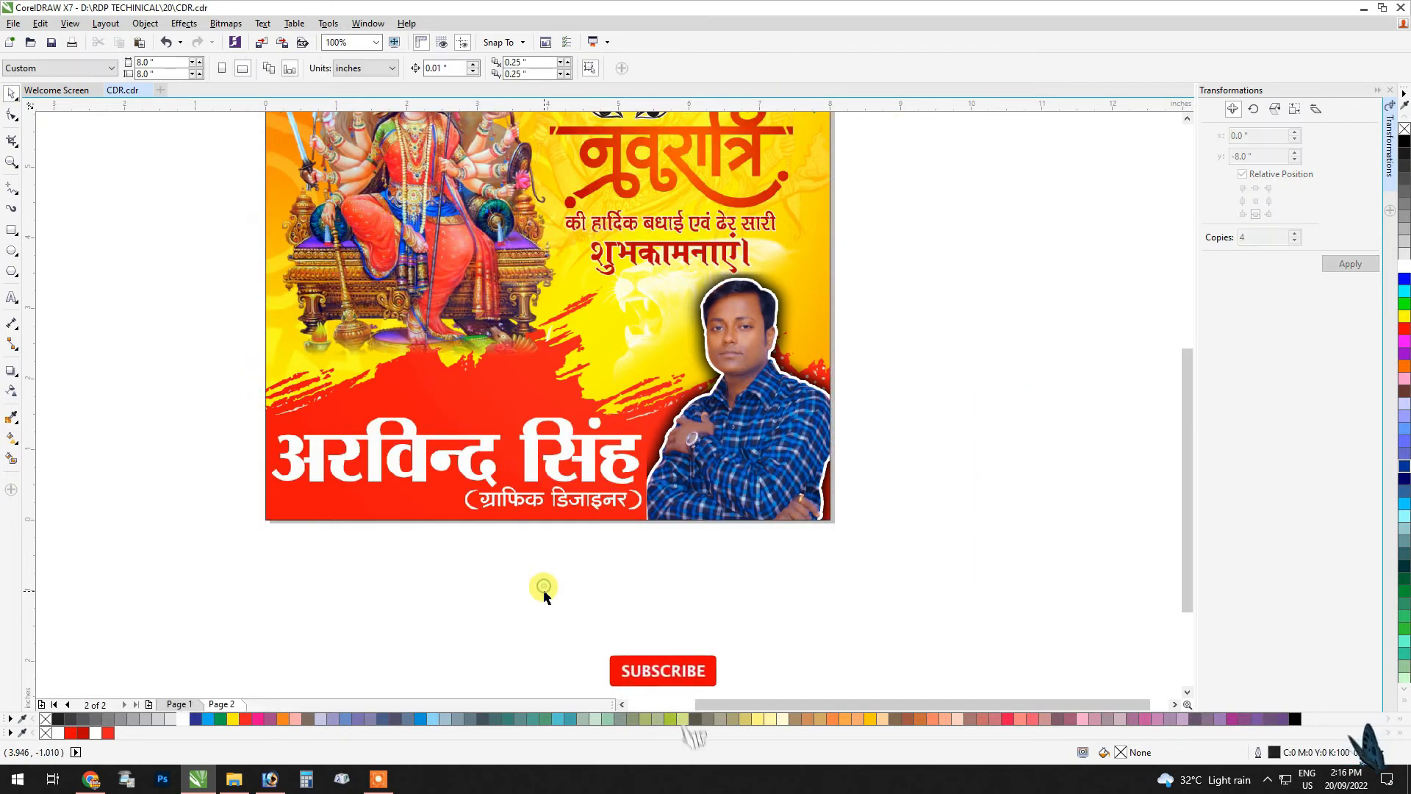
key(F4)
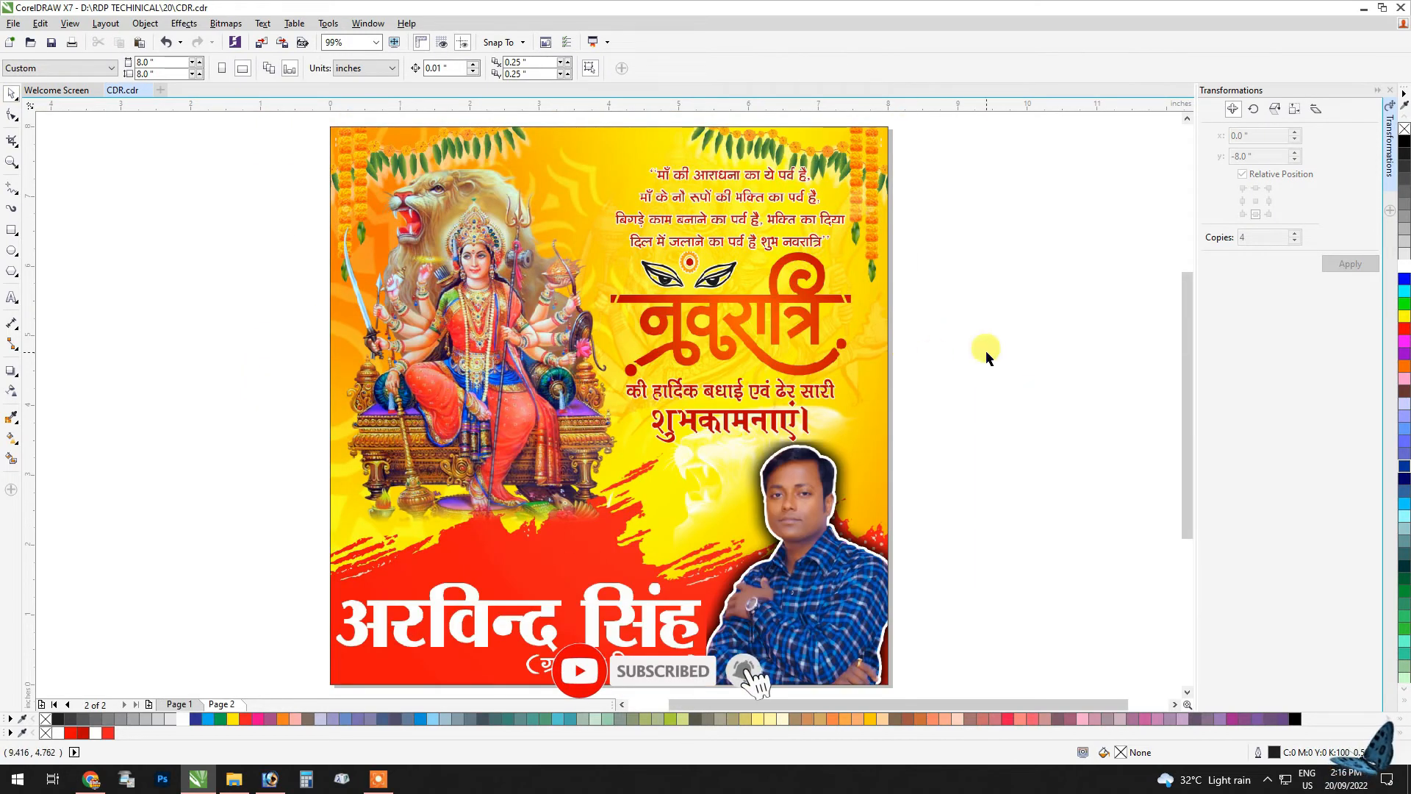
Step: Try shifting the portrait and the goddess sketch inside the frame, and undo the moves
double_click(683, 478)
drag(725, 449, 715, 455)
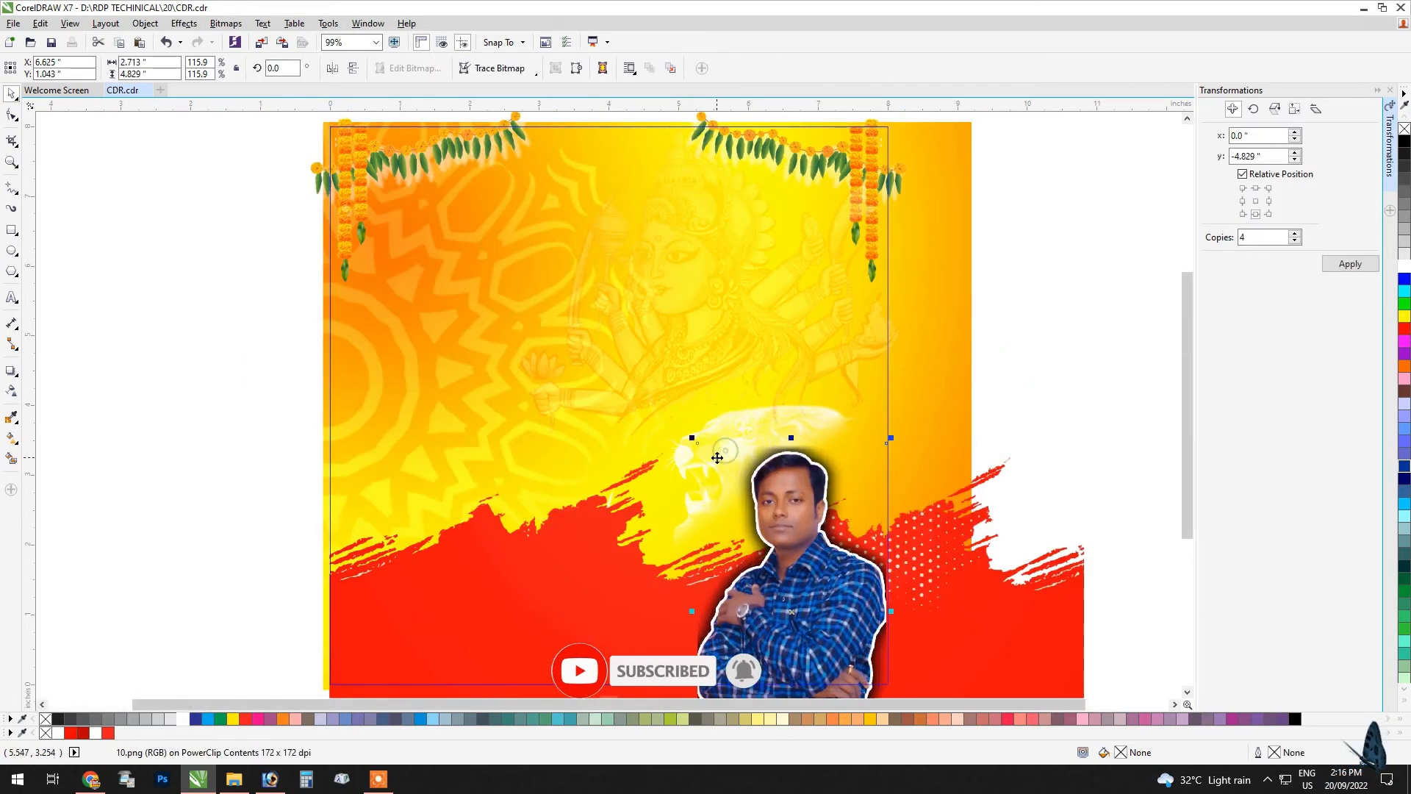
key(ctrl+z)
key(ctrl+z)
key(ctrl+z)
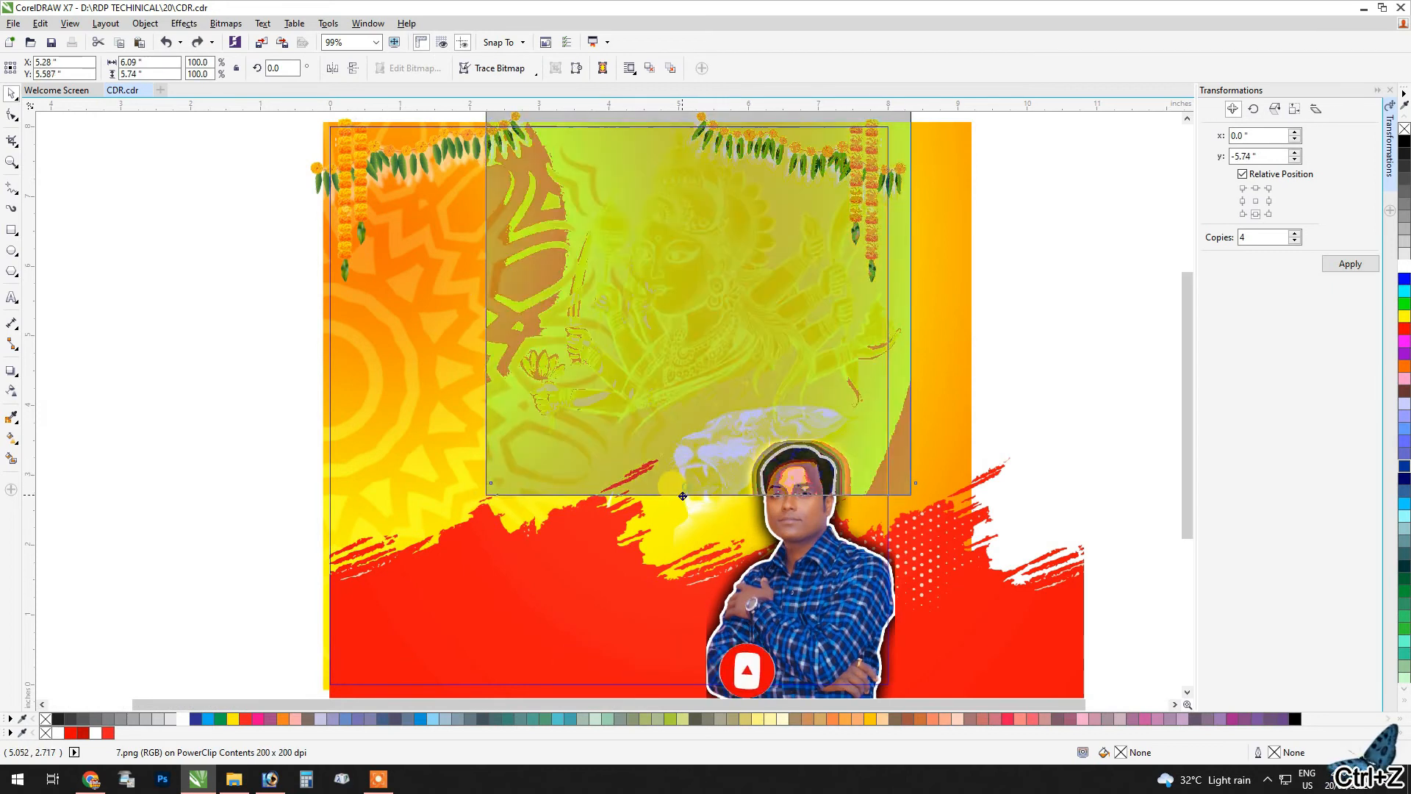
key(ctrl+z)
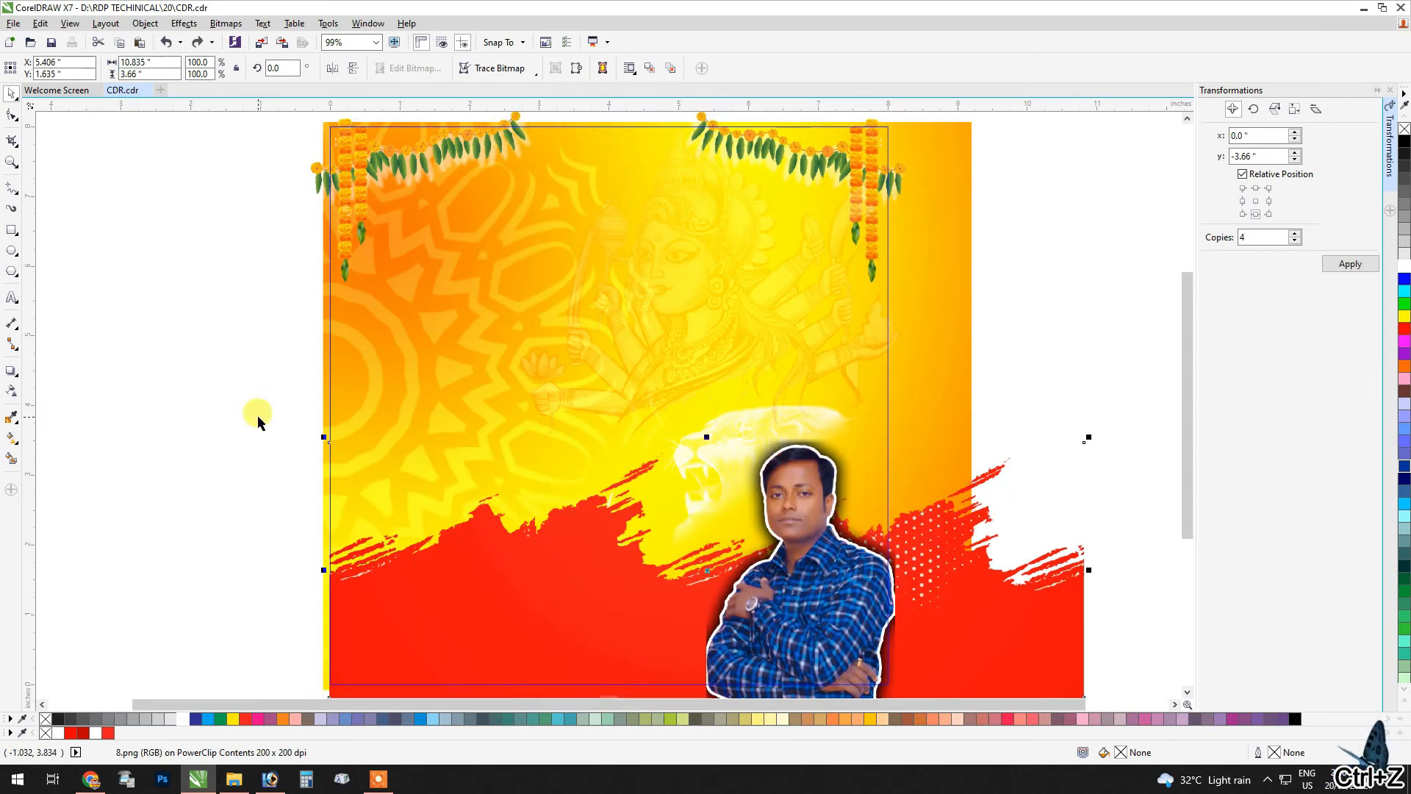
Step: Try sending the red brush-stroke band backward inside the frame, and restore its stacking order
key(ctrl+Page_Down)
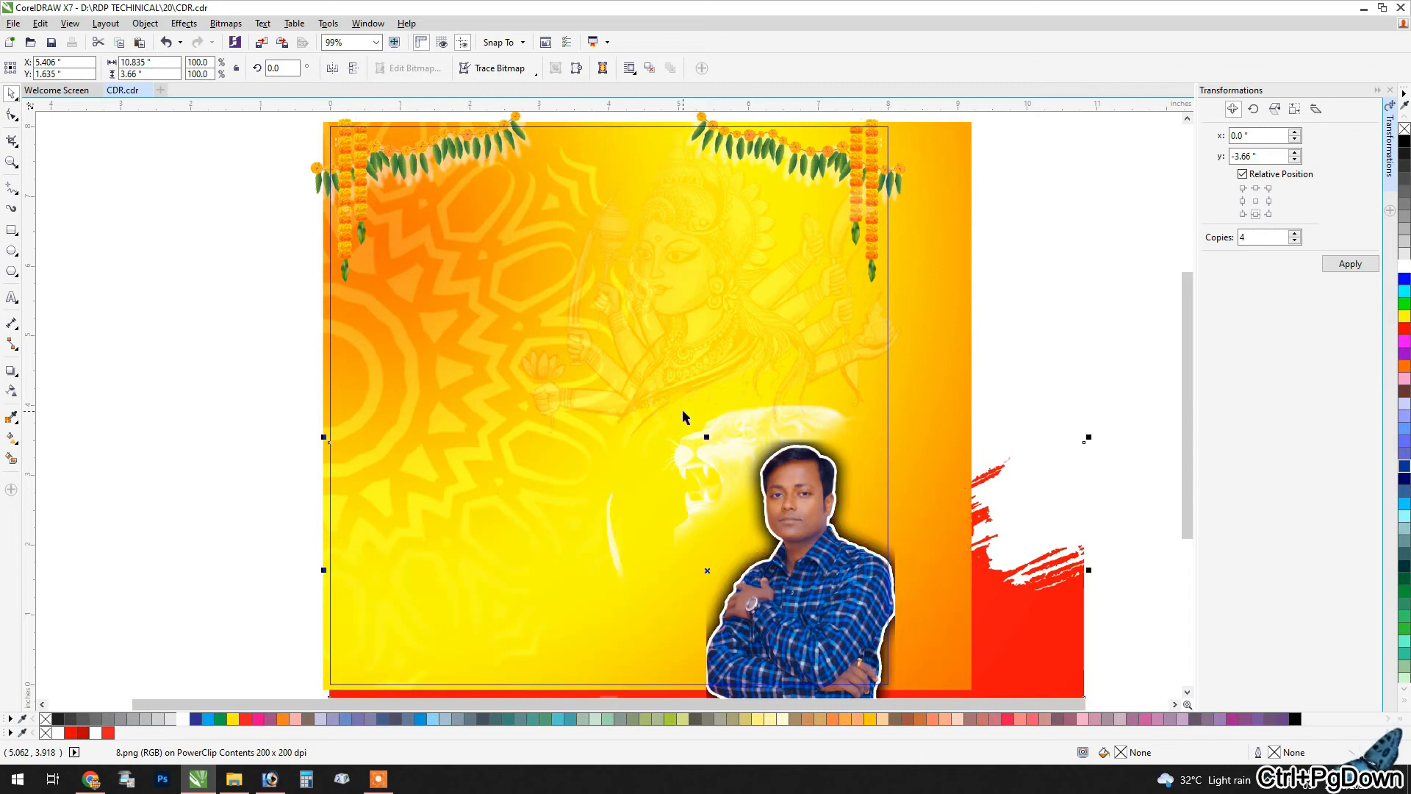
key(ctrl+Page_Up)
drag(630, 507, 621, 508)
key(ctrl+z)
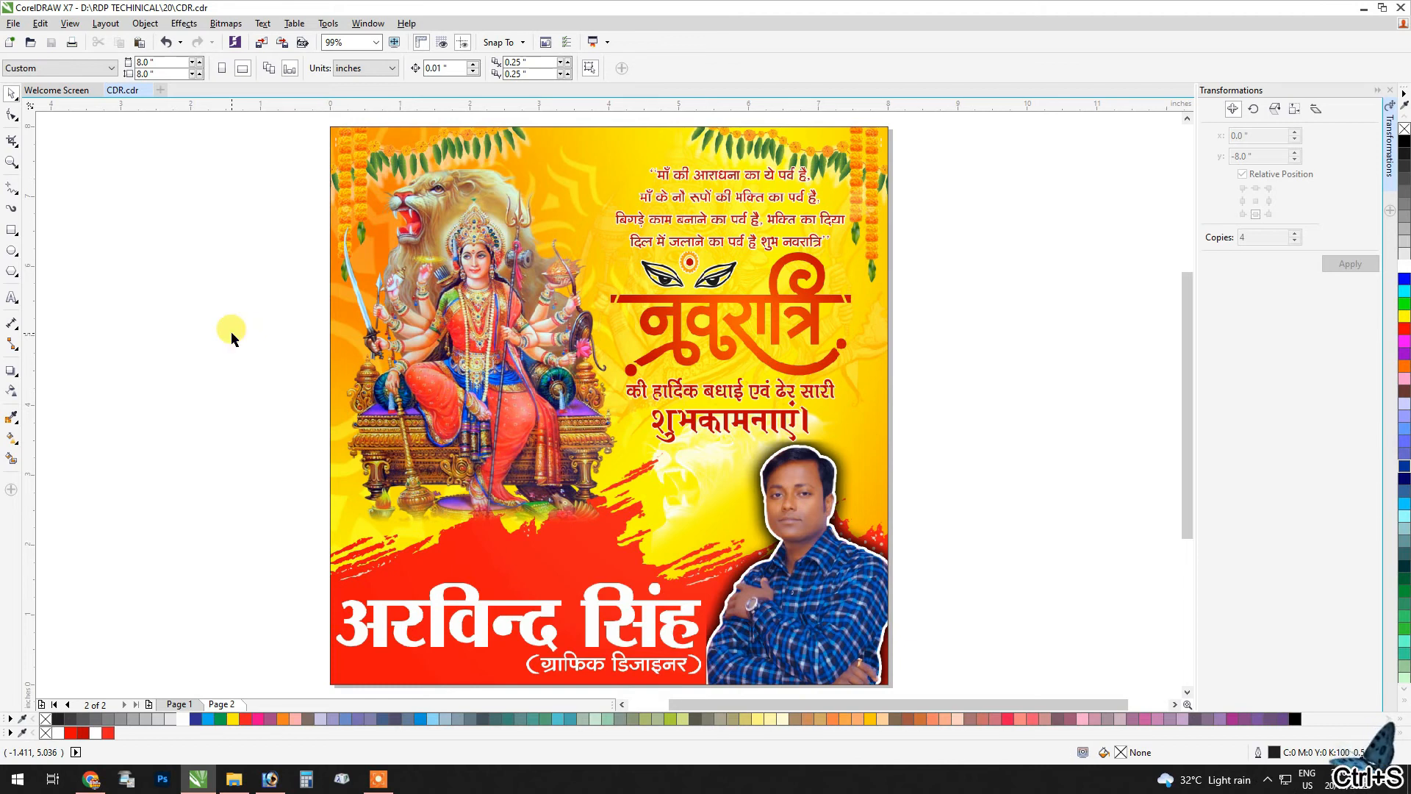
Step: Save the document and preview the finished poster in full screen
key(F9)
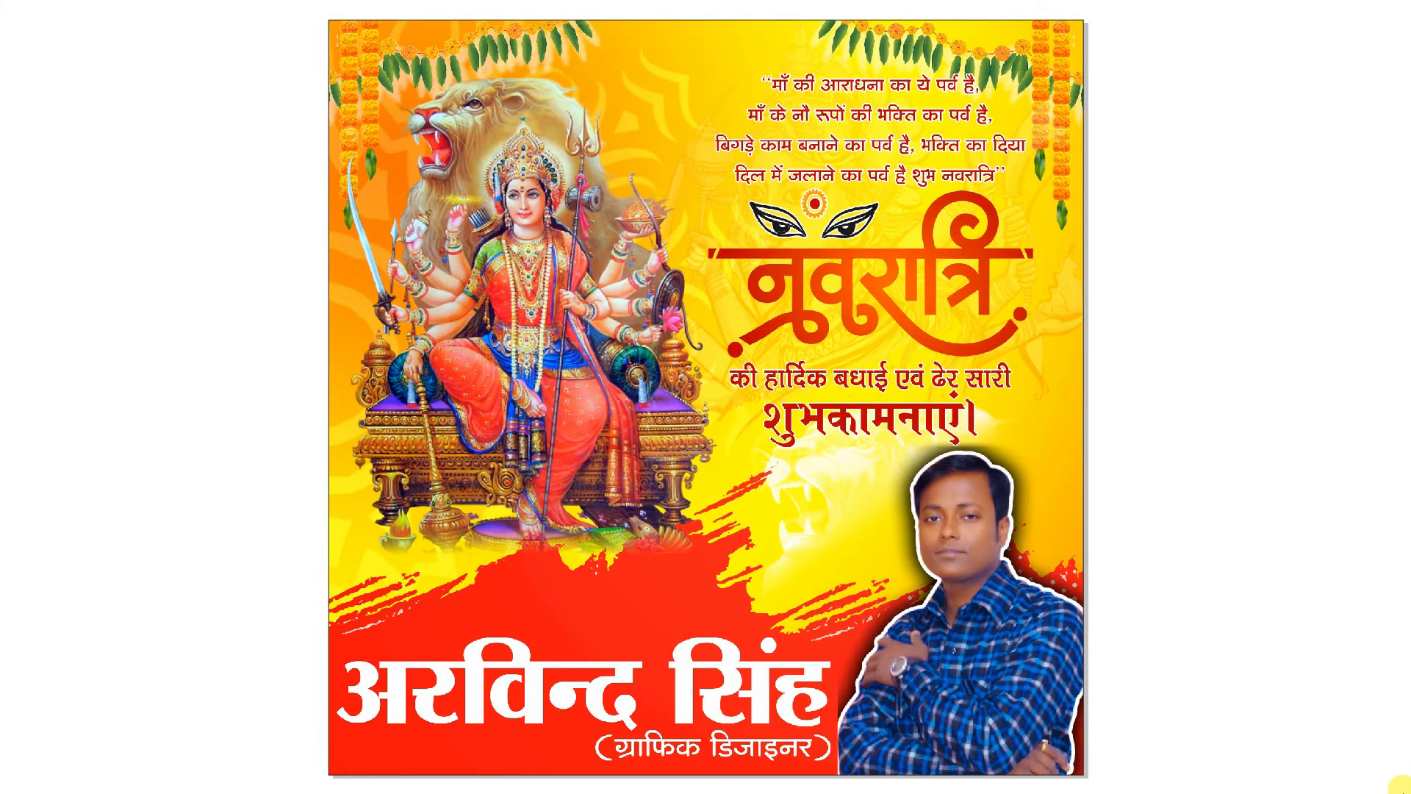